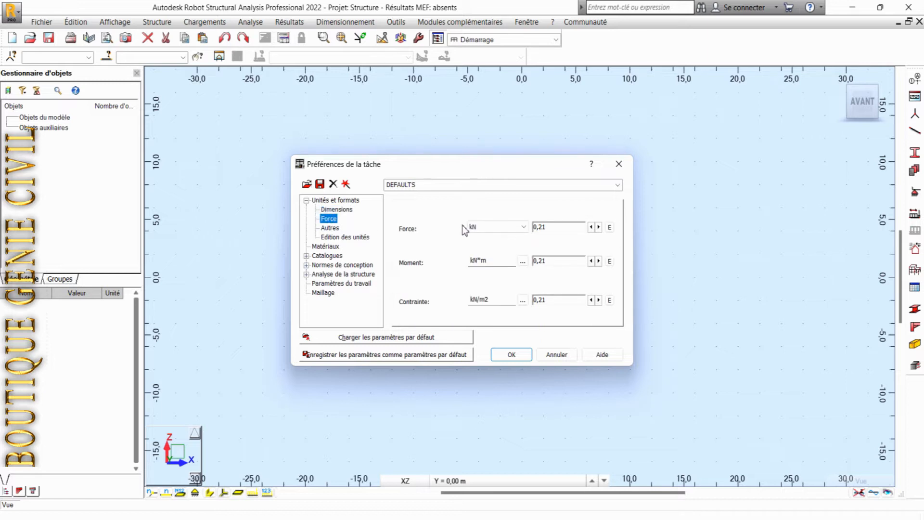
# Set the stress unit to MN/m2 in the force unit preferences, using MN as its force unit
pyautogui.click(510, 232)
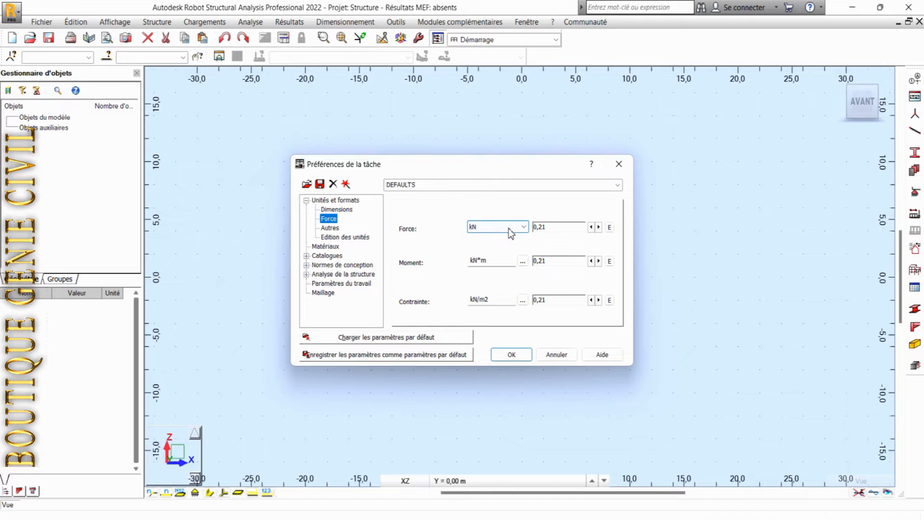
pyautogui.click(510, 233)
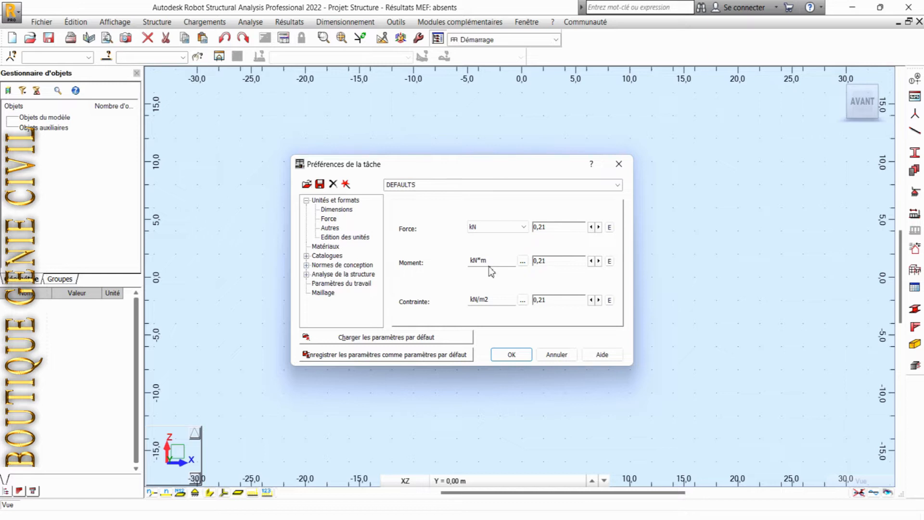
pyautogui.click(483, 303)
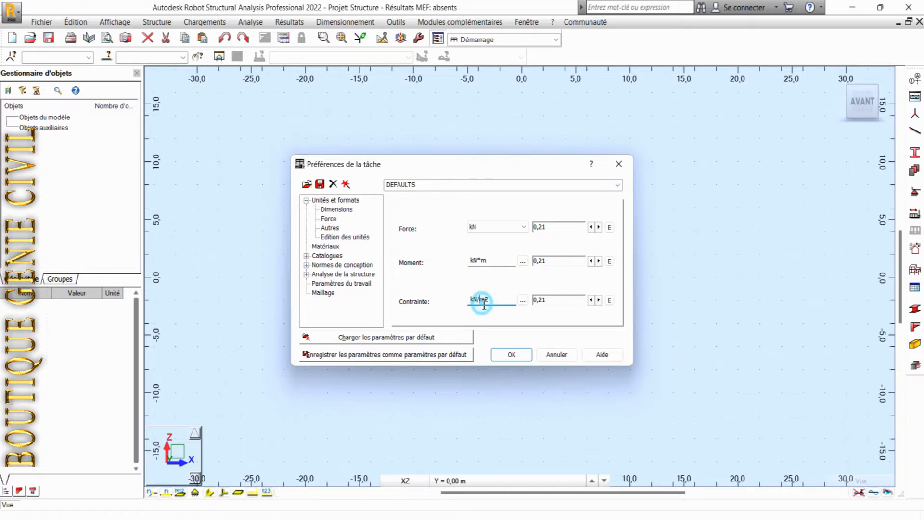
pyautogui.click(522, 300)
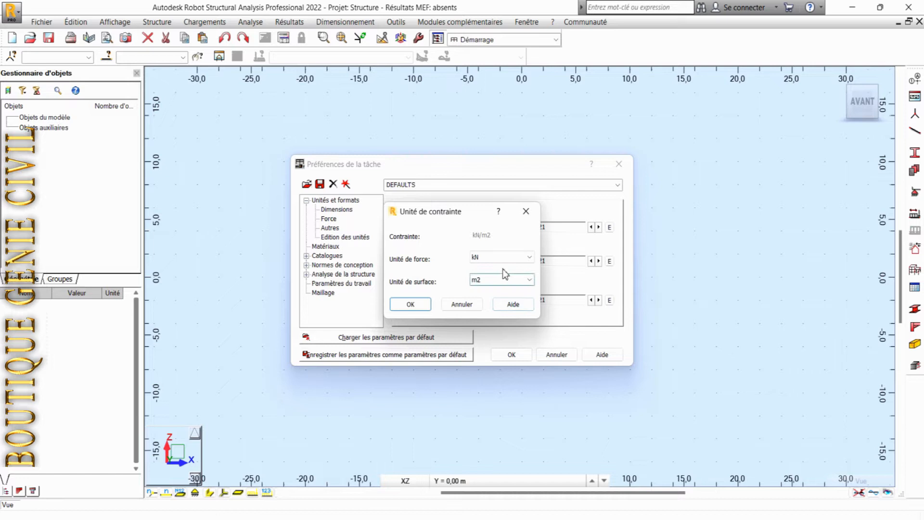
pyautogui.click(525, 257)
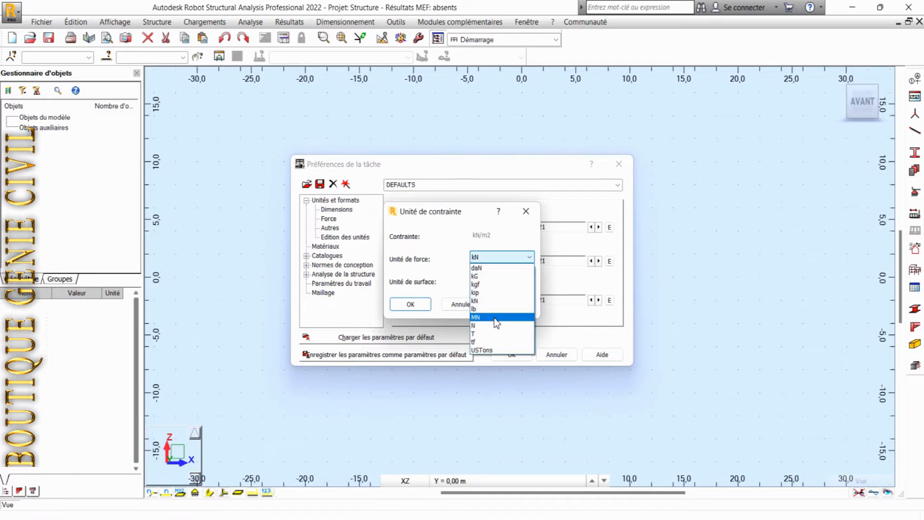
pyautogui.click(496, 318)
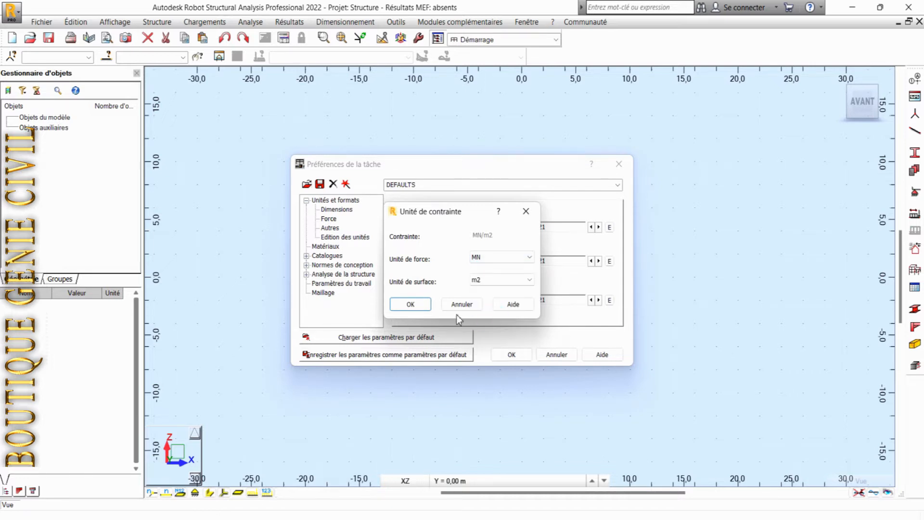
pyautogui.click(410, 304)
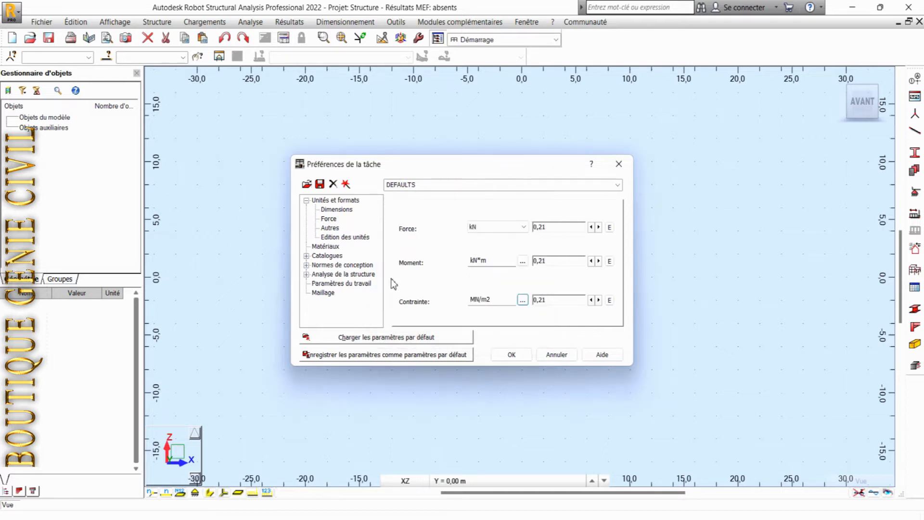
# Set the default material set to Eurocode with S 275 as the primary steel
pyautogui.click(326, 247)
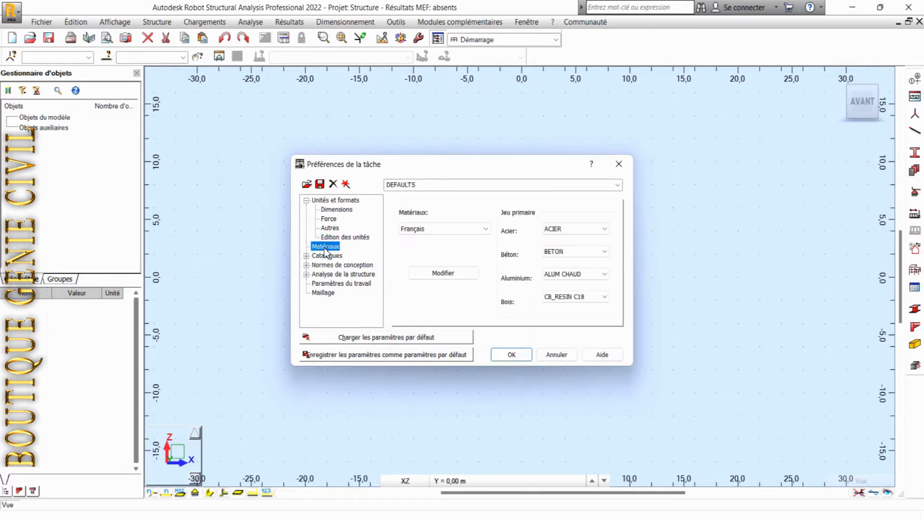
pyautogui.click(450, 229)
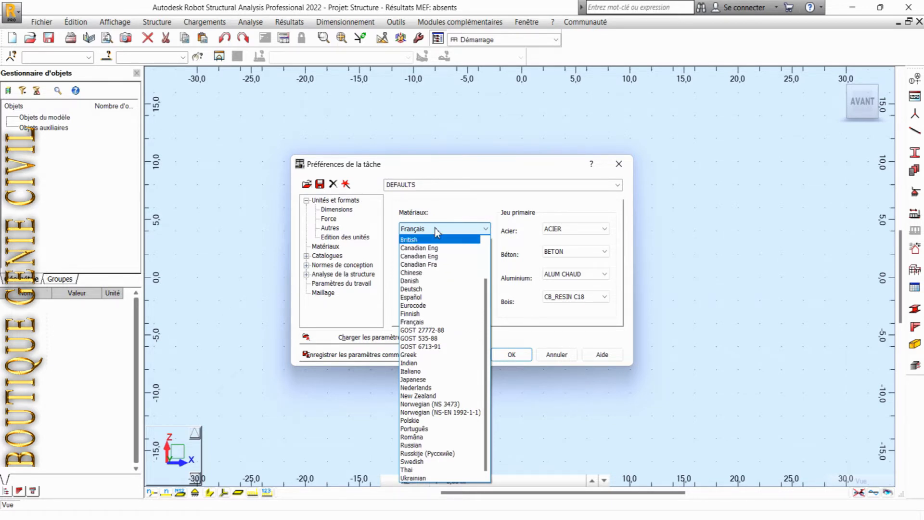
pyautogui.click(422, 306)
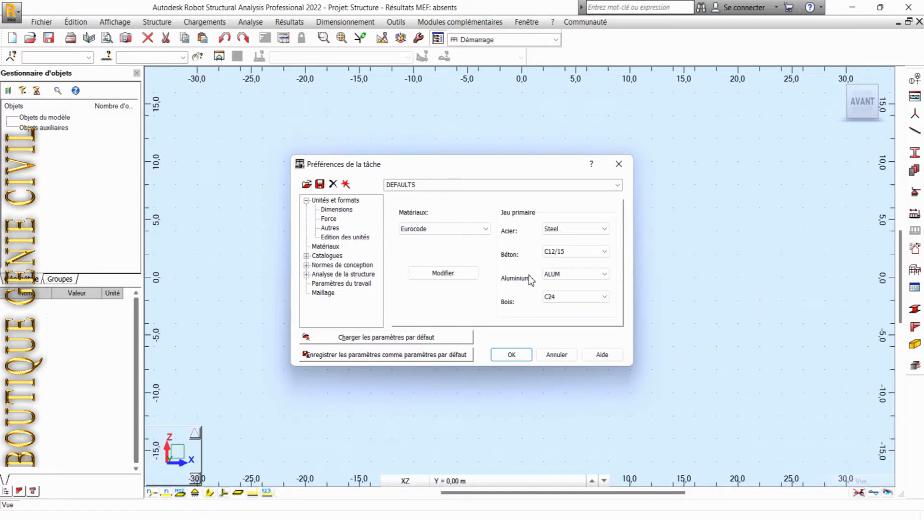
pyautogui.click(587, 231)
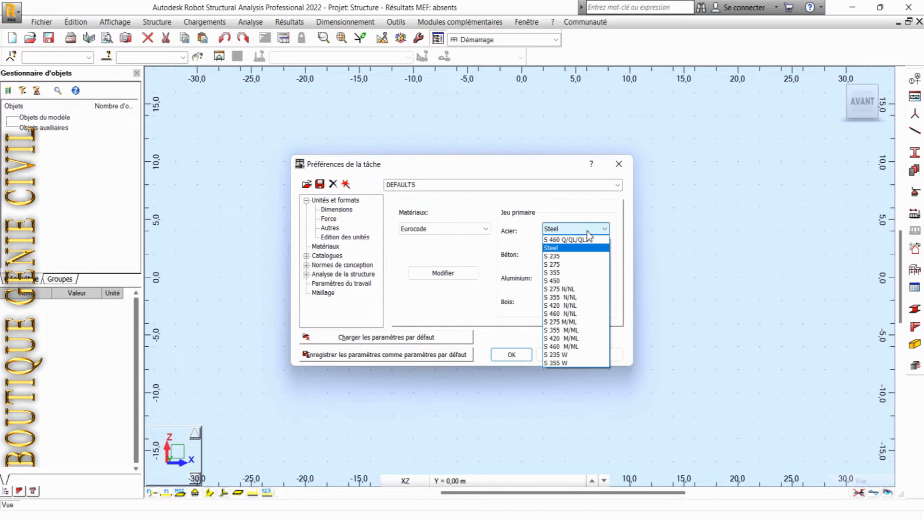
pyautogui.click(568, 265)
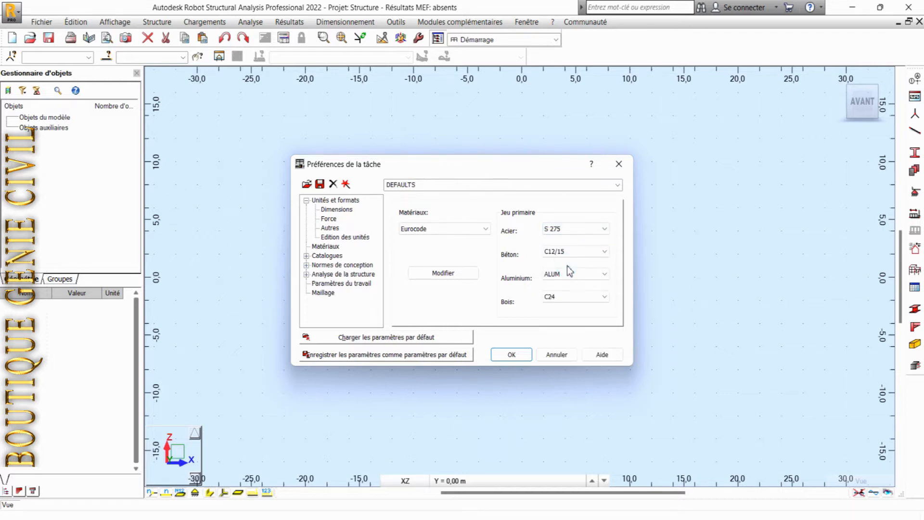
# Set the steel and aluminium design code to NF EN 1993-1:2005/NA:2007/AC:2009 and steel connections to EN 1993-1-8:2005/AC:2009
pyautogui.click(330, 265)
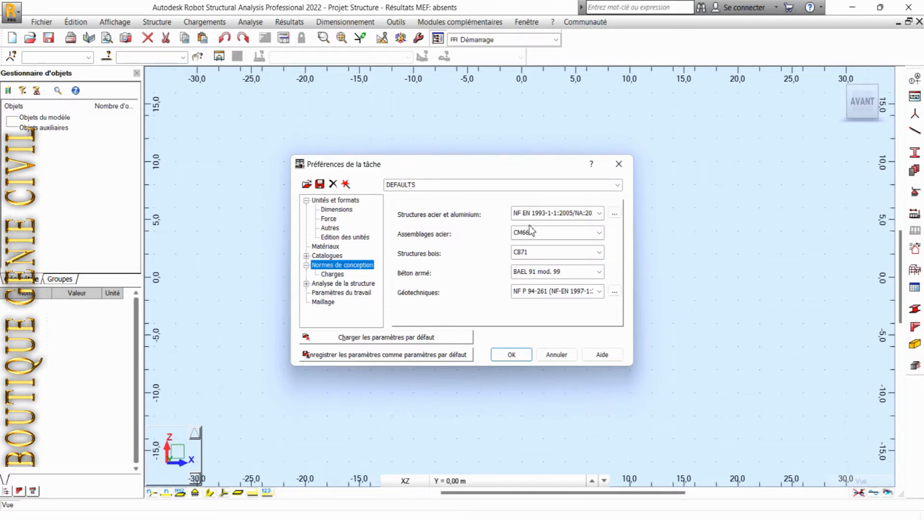
pyautogui.click(599, 213)
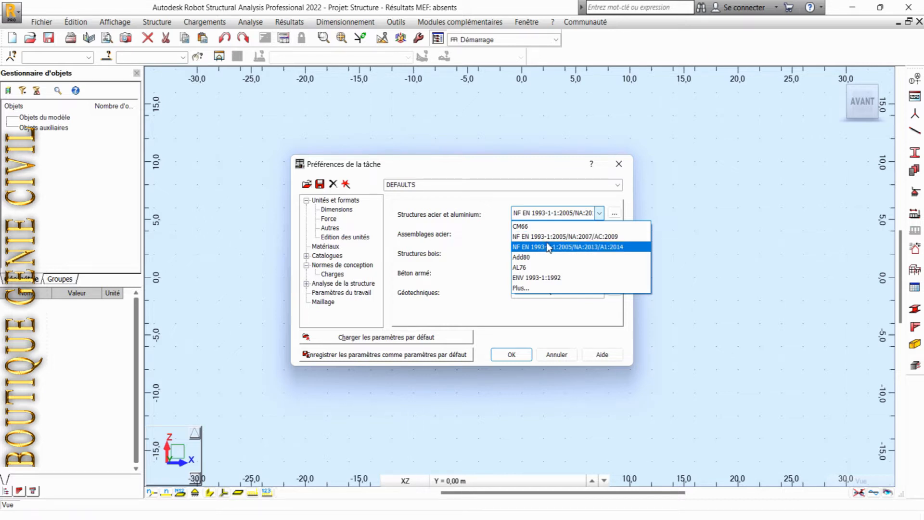
pyautogui.click(585, 237)
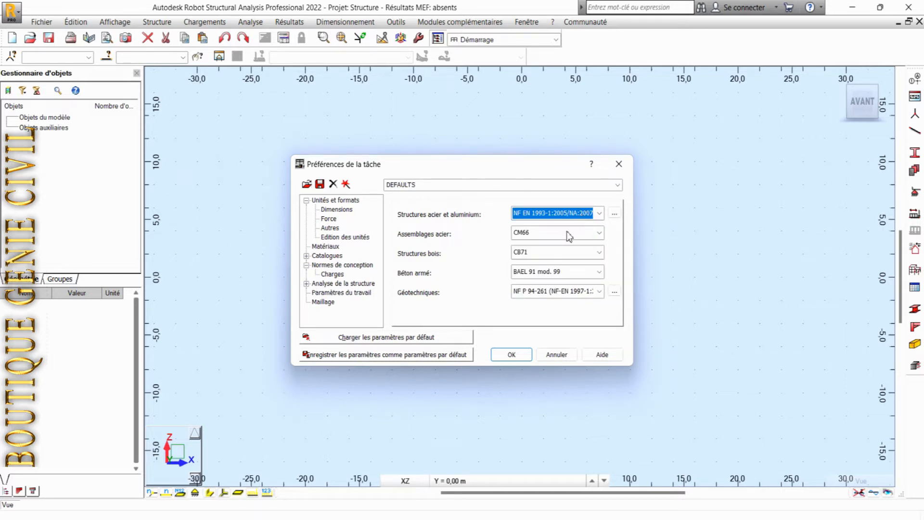
pyautogui.click(597, 233)
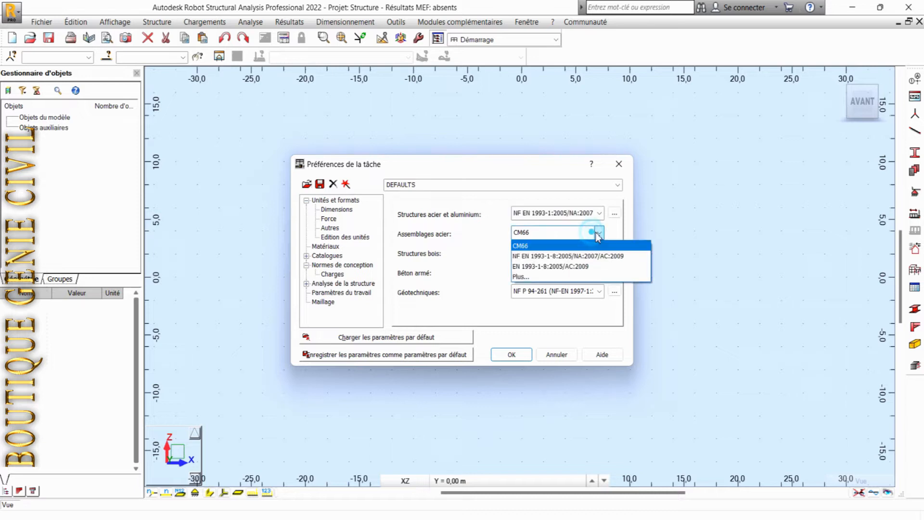
pyautogui.click(587, 267)
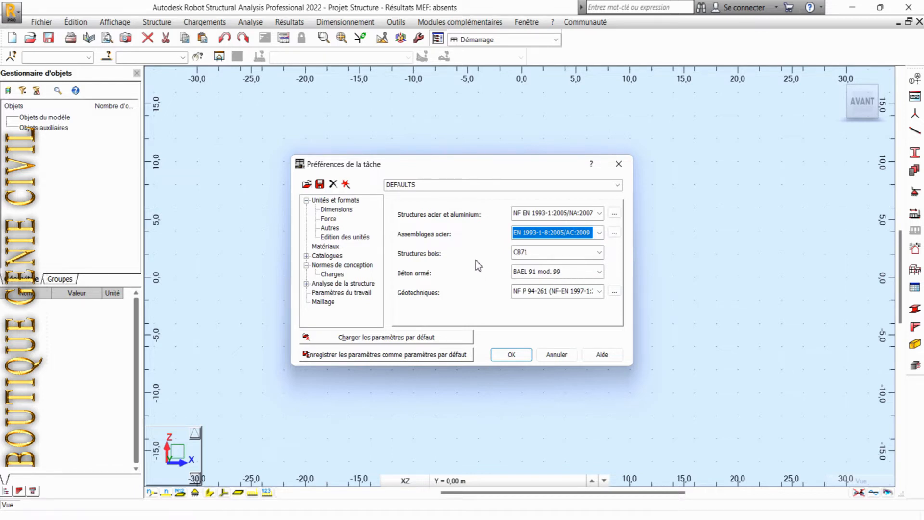
# Choose NF EN 1990/NA Décembre 2011 for load weighting and NV65 02/09 for snow and wind, accepting automatic code adjustment
pyautogui.click(326, 276)
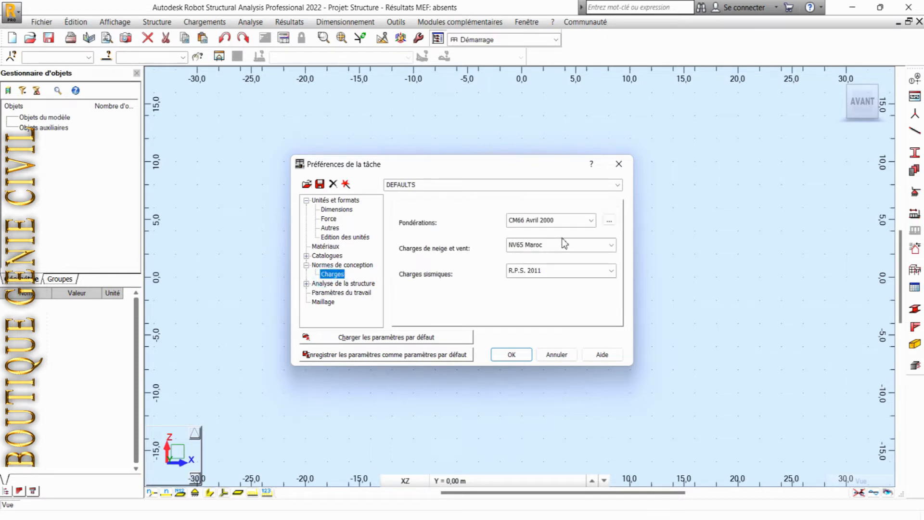
pyautogui.click(591, 221)
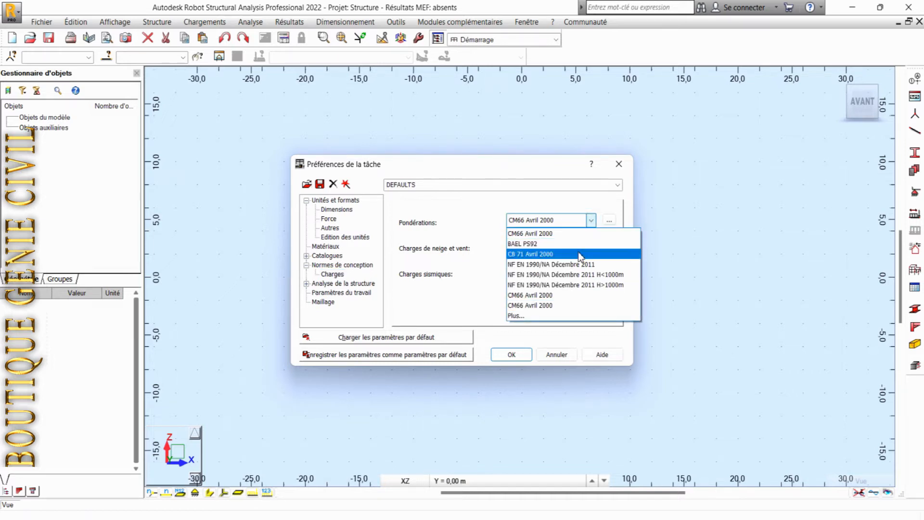
pyautogui.click(571, 266)
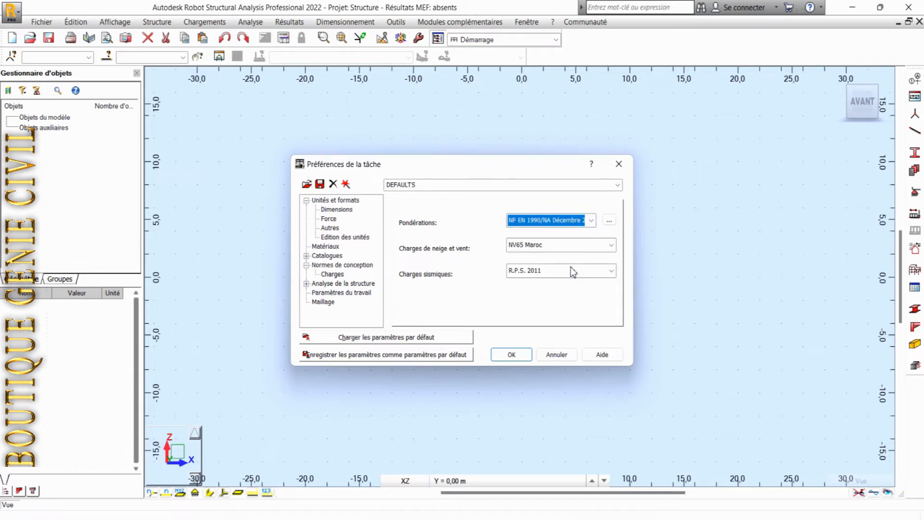
pyautogui.click(613, 245)
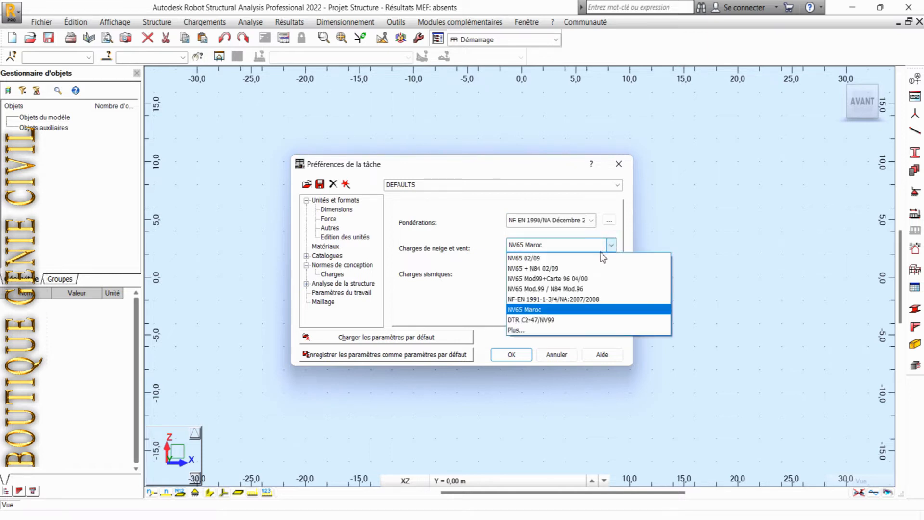
pyautogui.click(538, 260)
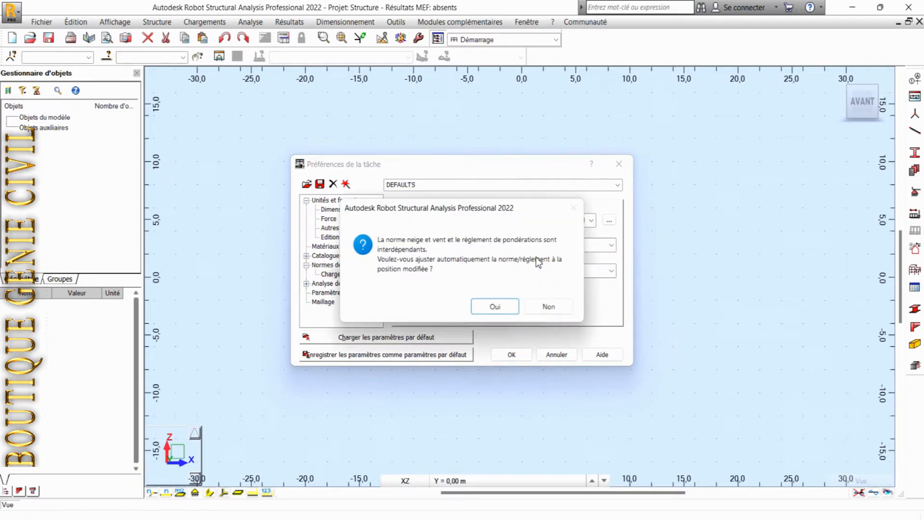
pyautogui.click(495, 308)
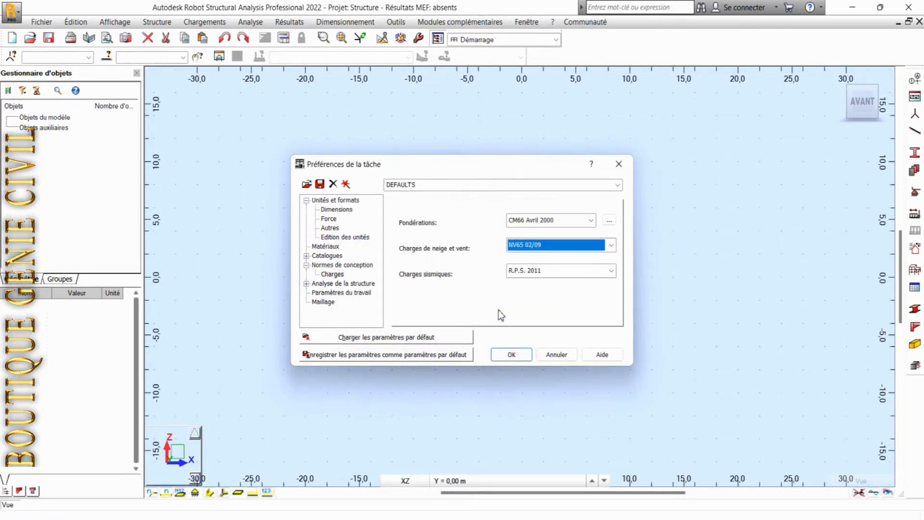
# Save the job preferences as the default parameters and apply them
pyautogui.click(402, 355)
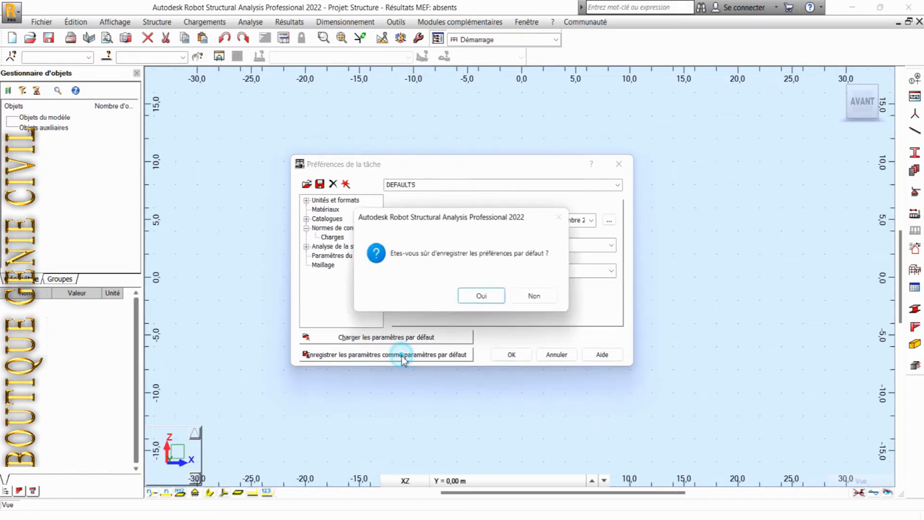
pyautogui.click(487, 296)
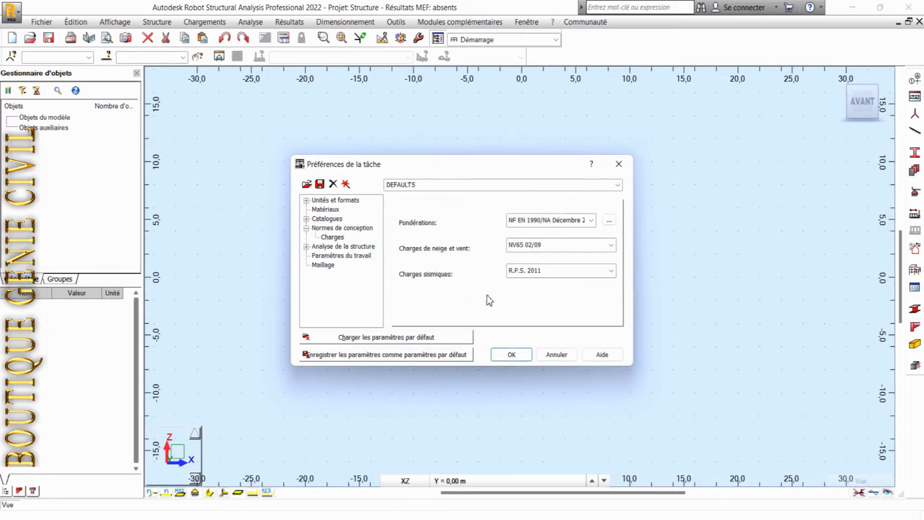
pyautogui.click(509, 355)
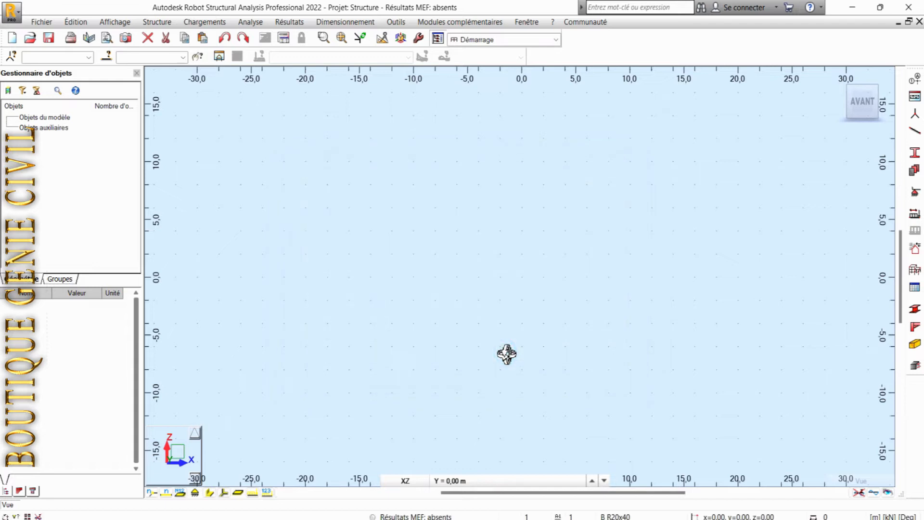
# Open the bar type parameters for a new bar and set the y and z buckling length coefficients to 2.00
pyautogui.click(914, 137)
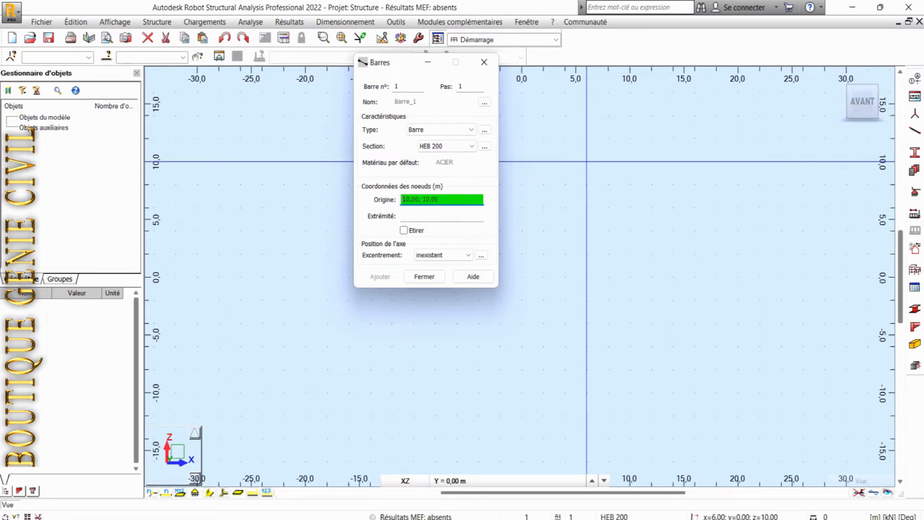
pyautogui.click(484, 130)
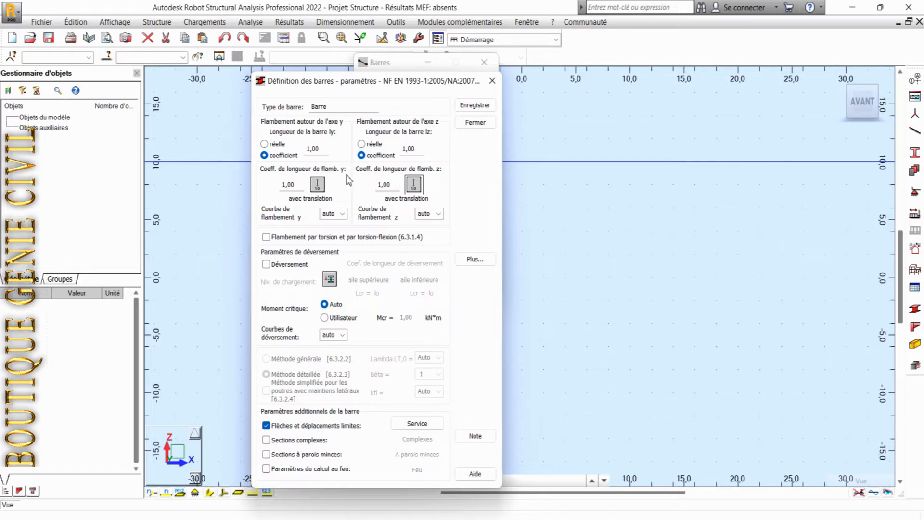
pyautogui.click(317, 185)
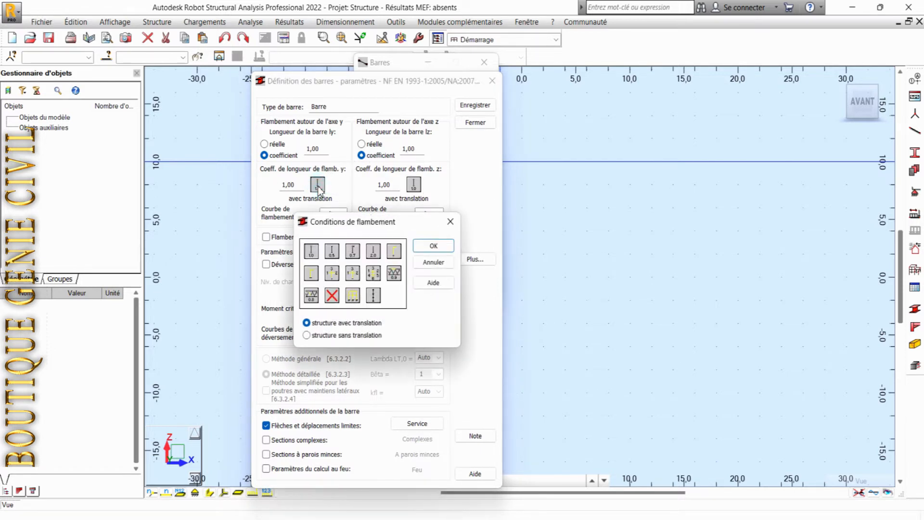
pyautogui.click(374, 251)
pyautogui.click(438, 247)
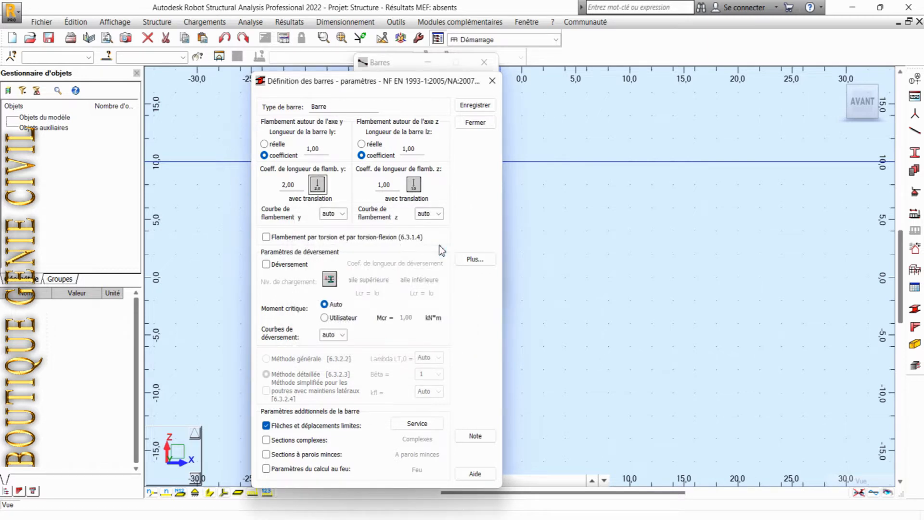
pyautogui.click(414, 185)
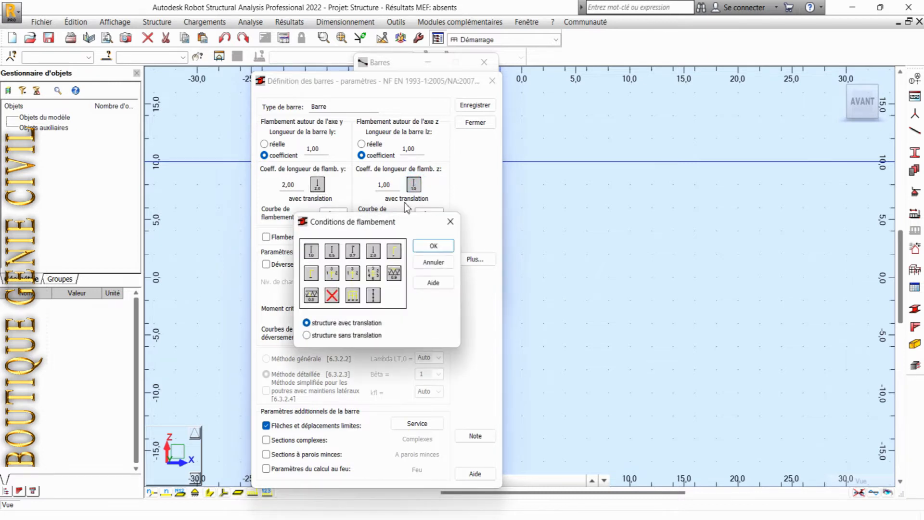
pyautogui.click(373, 251)
pyautogui.click(424, 250)
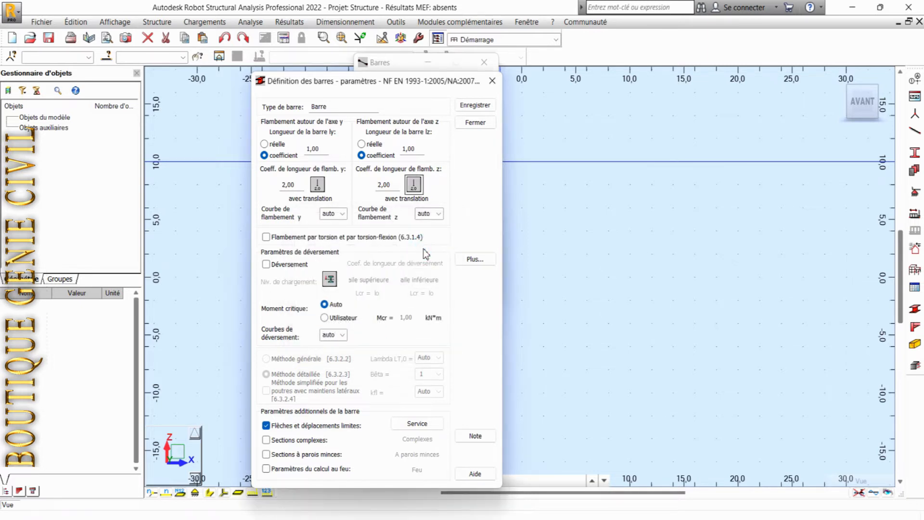
# Name the bar type "poteau 1", save its buckling parameters and close the bar type definition
pyautogui.click(467, 107)
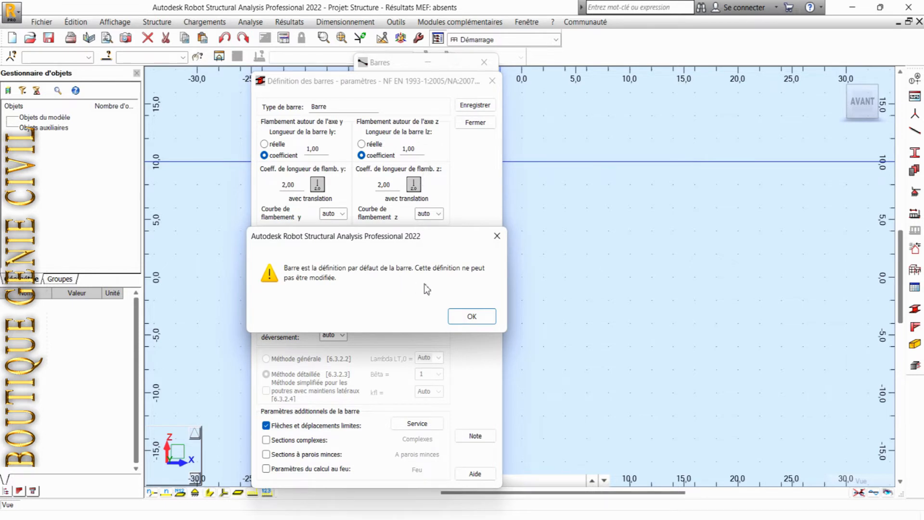
pyautogui.click(466, 317)
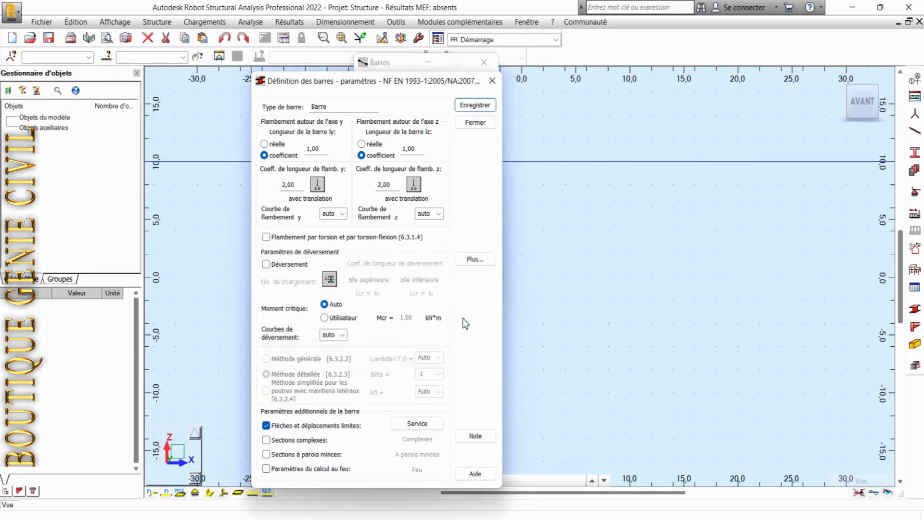
pyautogui.doubleClick(337, 107)
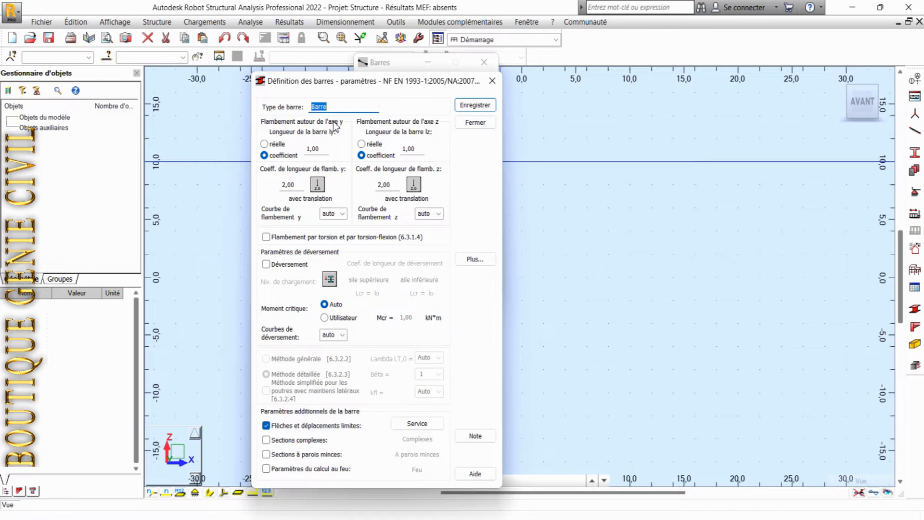
pyautogui.write('pot')
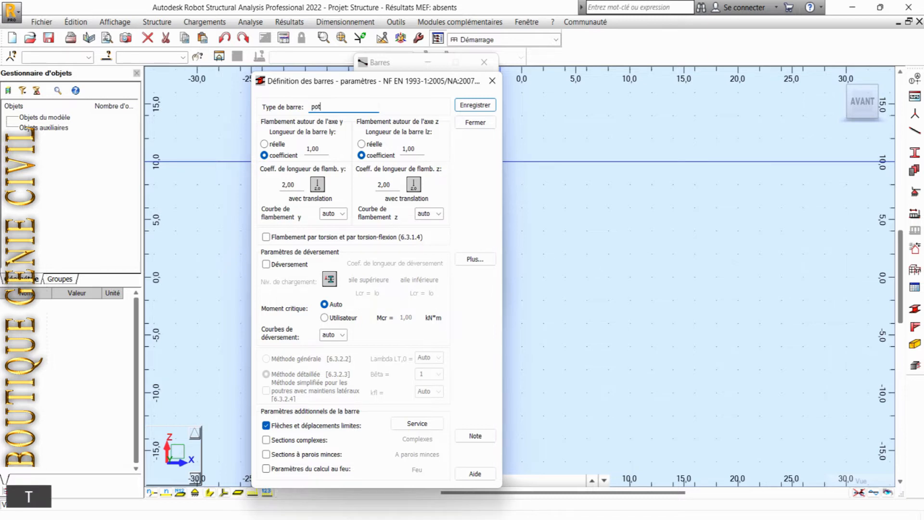
pyautogui.write('eau ')
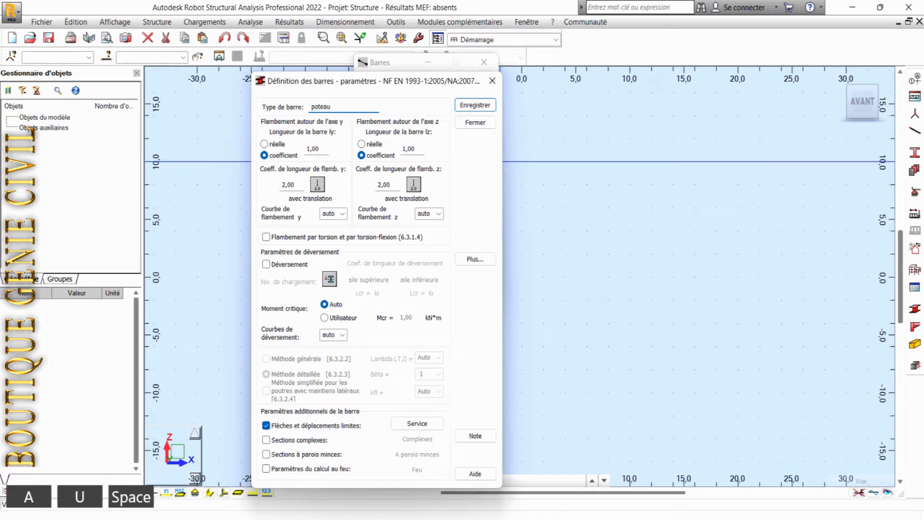
pyautogui.write('1')
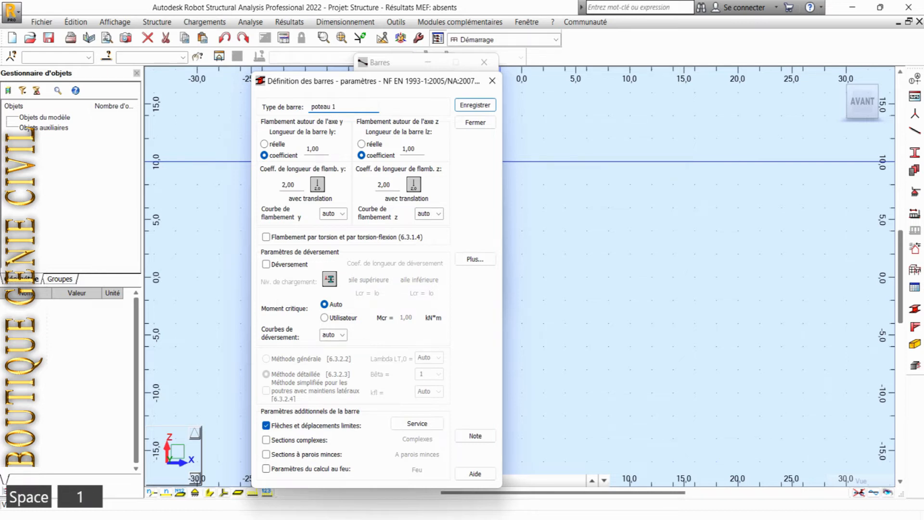
pyautogui.click(465, 105)
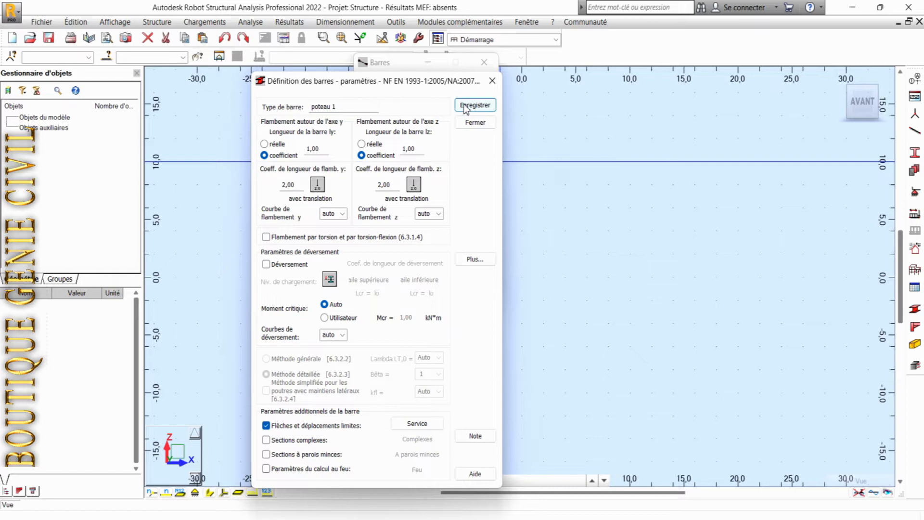
pyautogui.click(465, 107)
pyautogui.click(419, 320)
pyautogui.click(475, 122)
# Define the bar's standard steel section as HEB 200 from the OTUA database's HEB family, accepting the modification of the existing profile
pyautogui.click(486, 147)
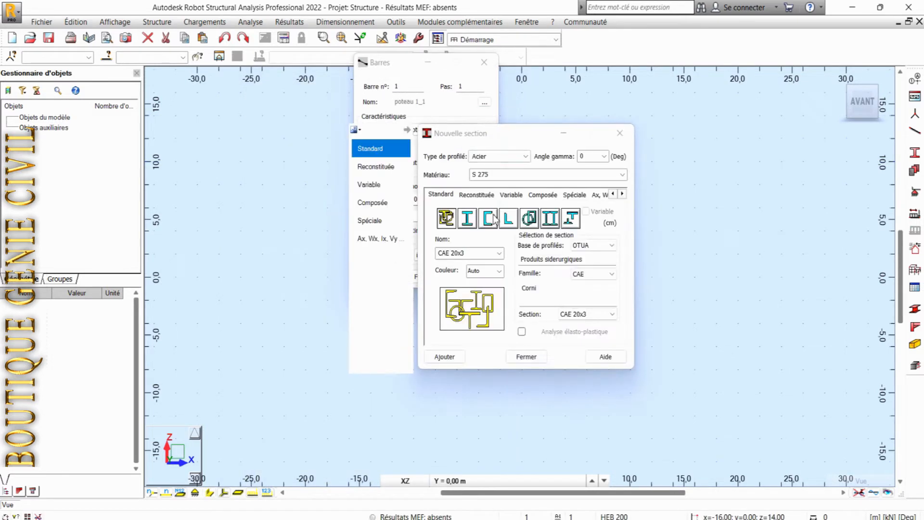
pyautogui.click(591, 274)
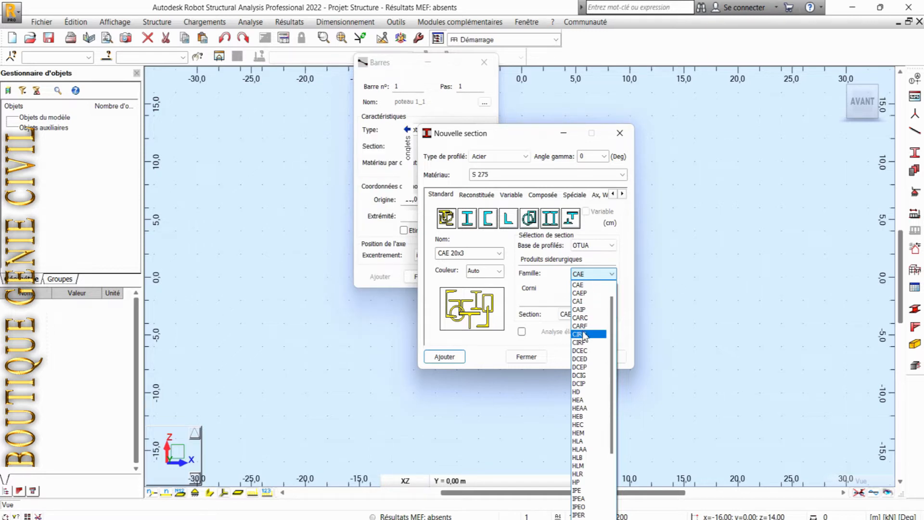
pyautogui.scroll(-1, 580, 366)
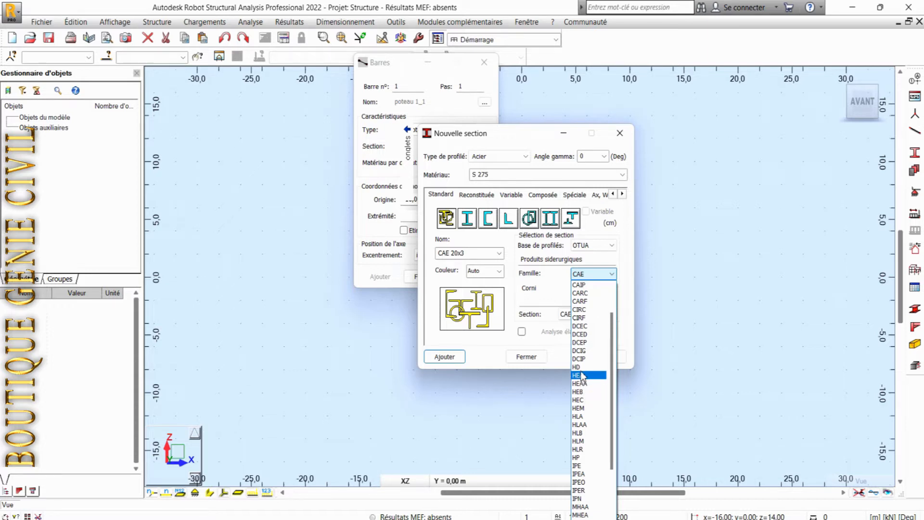
pyautogui.click(581, 391)
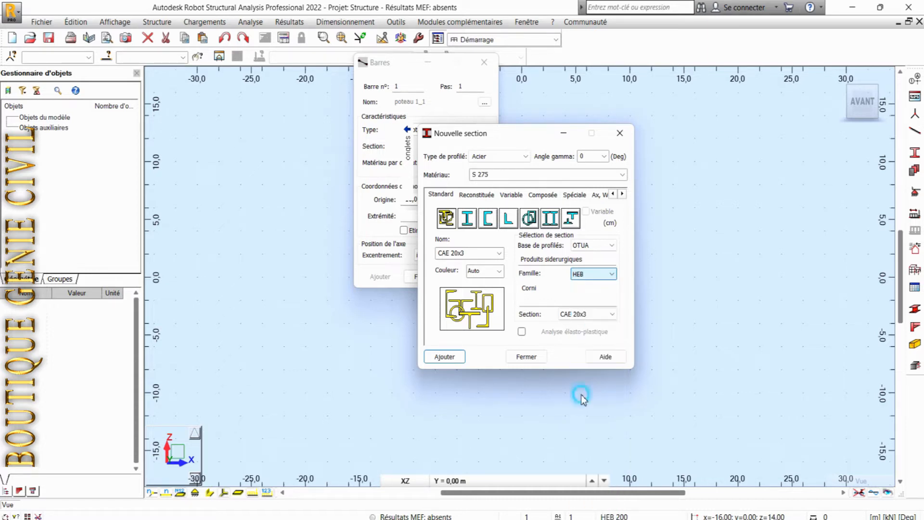
pyautogui.click(612, 314)
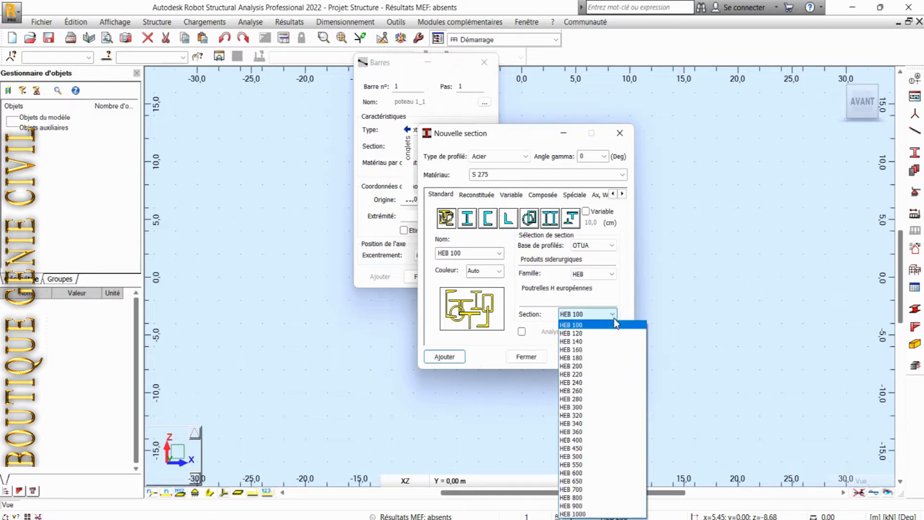
pyautogui.click(579, 366)
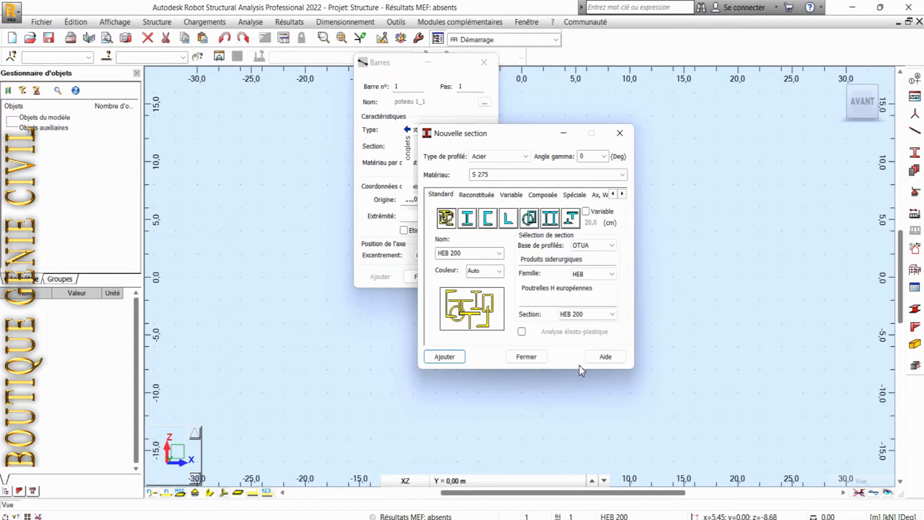
pyautogui.click(452, 358)
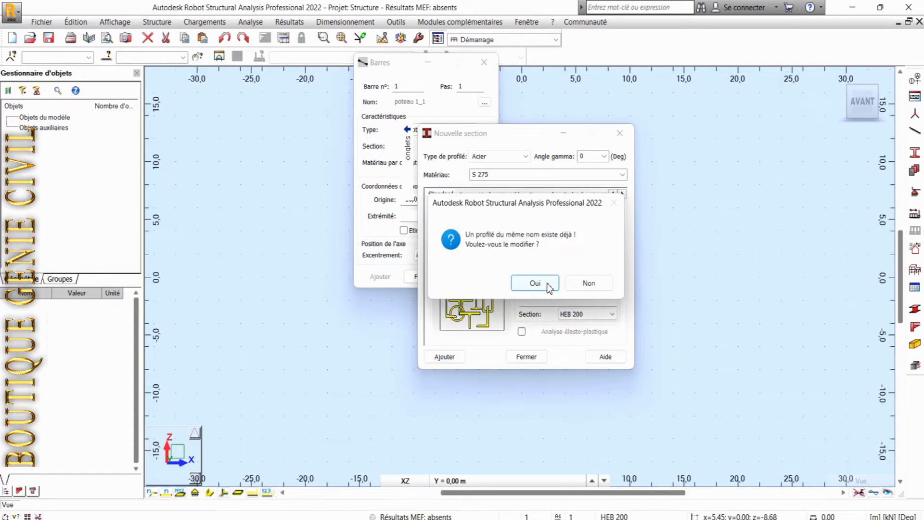
pyautogui.click(536, 283)
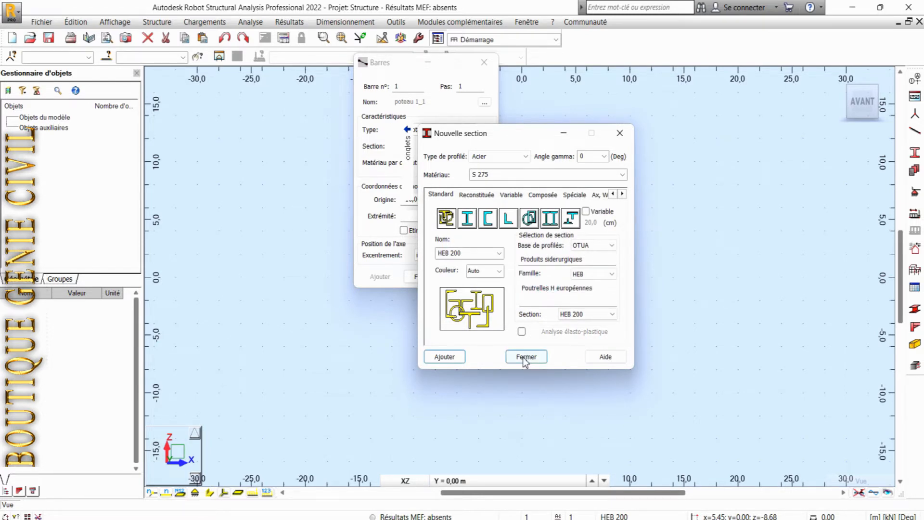
pyautogui.click(526, 359)
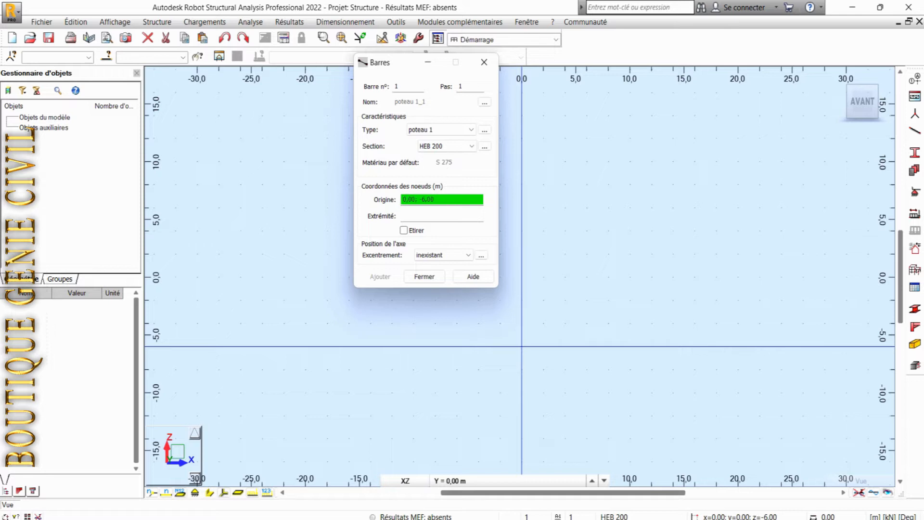
# Add a poteau 1 bar with section HEB 200 from origin 0 0 to end 0 5 and finish bar creation
pyautogui.press('F10')
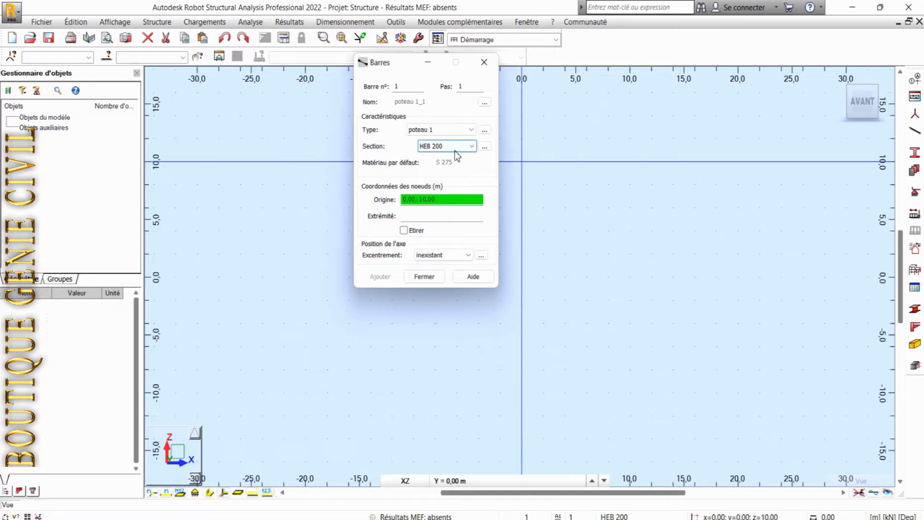
pyautogui.moveTo(439, 199); pyautogui.dragTo(361, 189)
pyautogui.write('0 0')
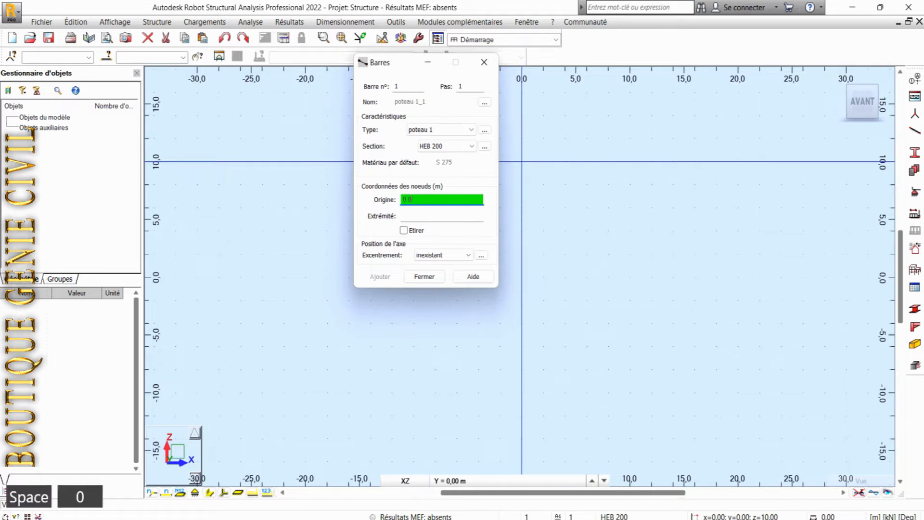
pyautogui.click(411, 216)
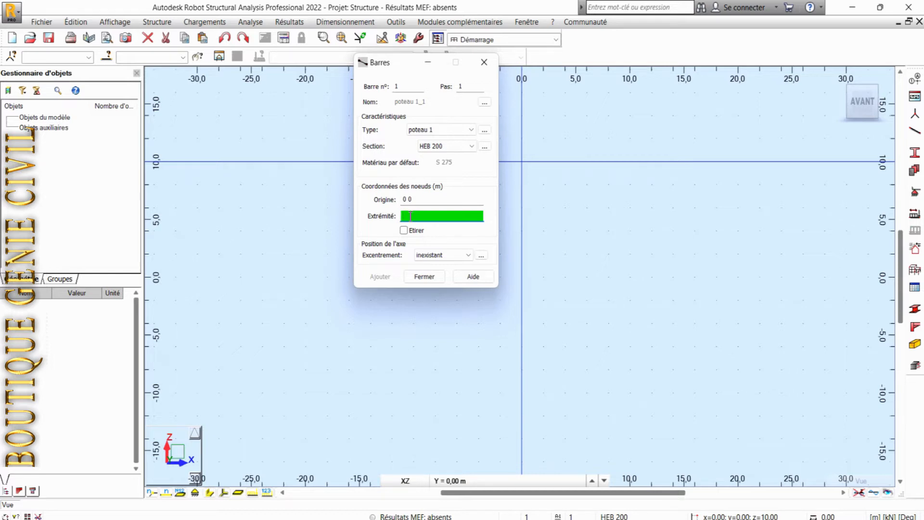
pyautogui.write('0 5')
pyautogui.click(390, 278)
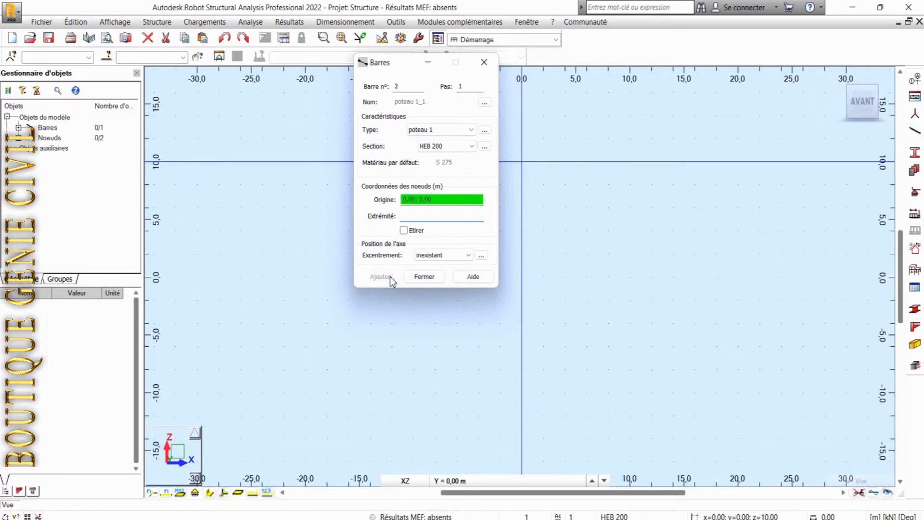
pyautogui.click(416, 277)
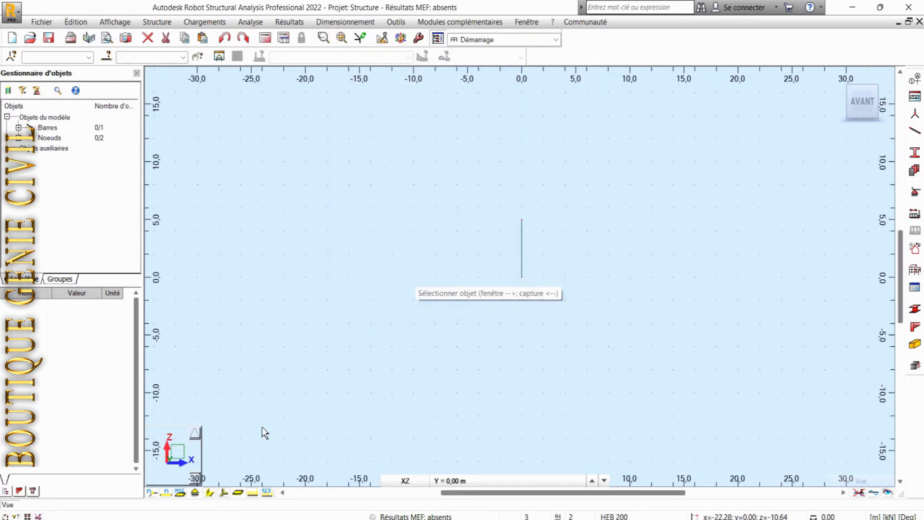
# Display the column's section shape in the view and toggle the node number labels
pyautogui.click(210, 493)
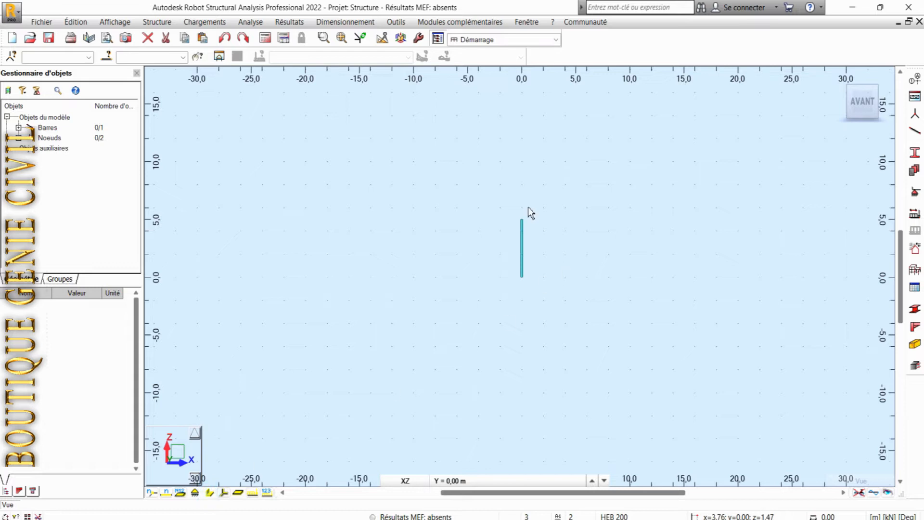
pyautogui.scroll(3, 527, 206)
pyautogui.scroll(3, 514, 372)
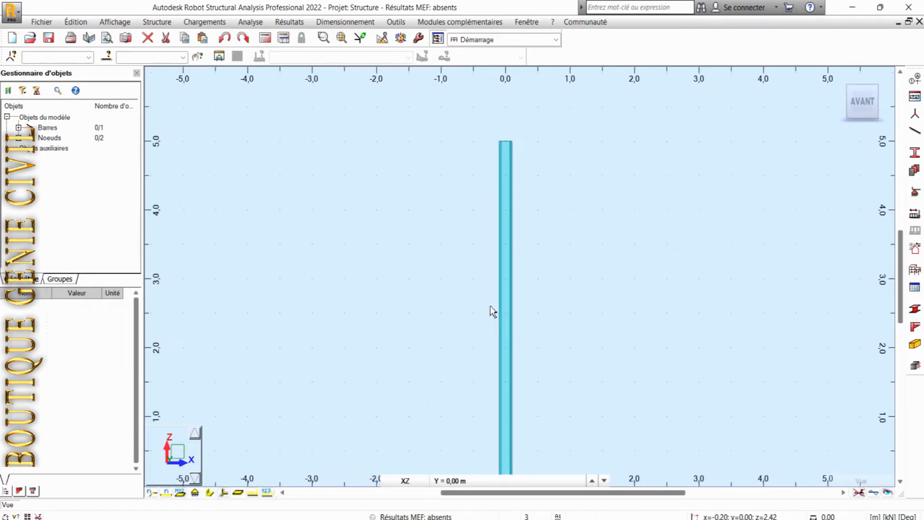
pyautogui.scroll(-1, 458, 234)
pyautogui.scroll(-1, 456, 227)
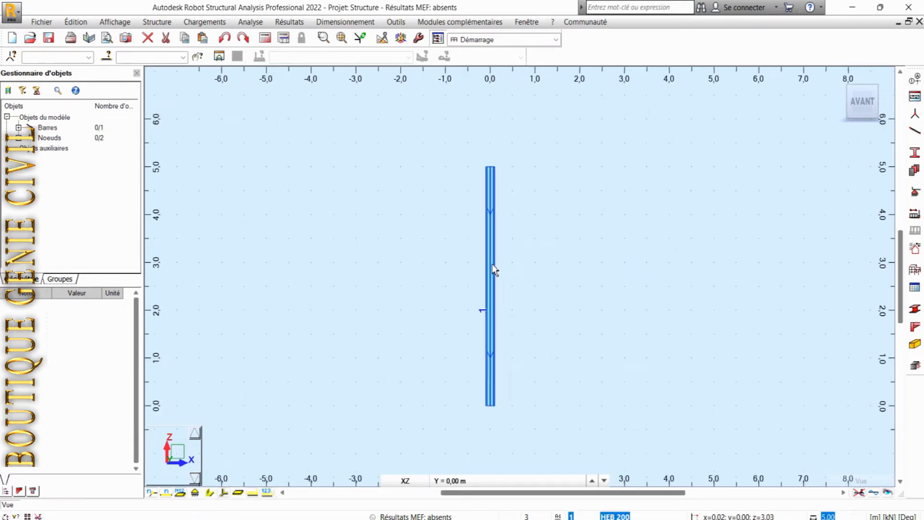
pyautogui.click(166, 493)
pyautogui.click(152, 492)
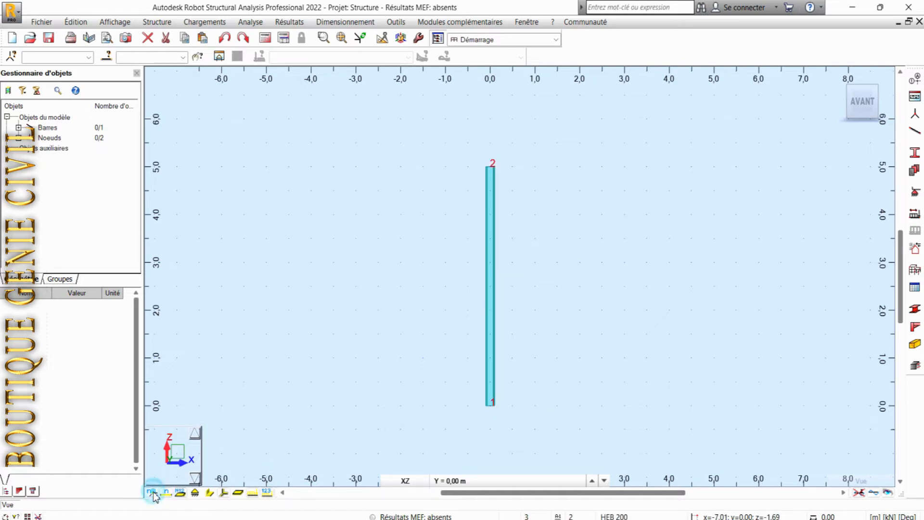
# Open the complete data tables for Noeuds and Barres
pyautogui.rightClick(519, 210)
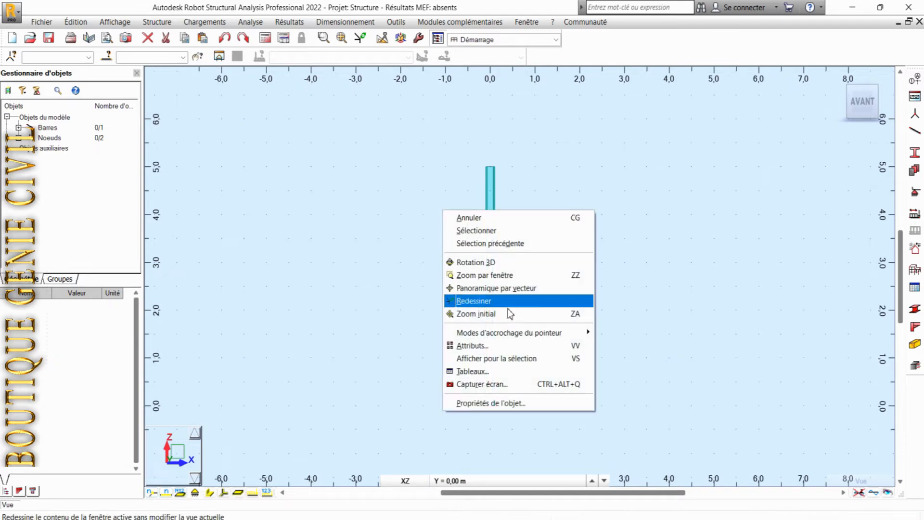
pyautogui.click(497, 372)
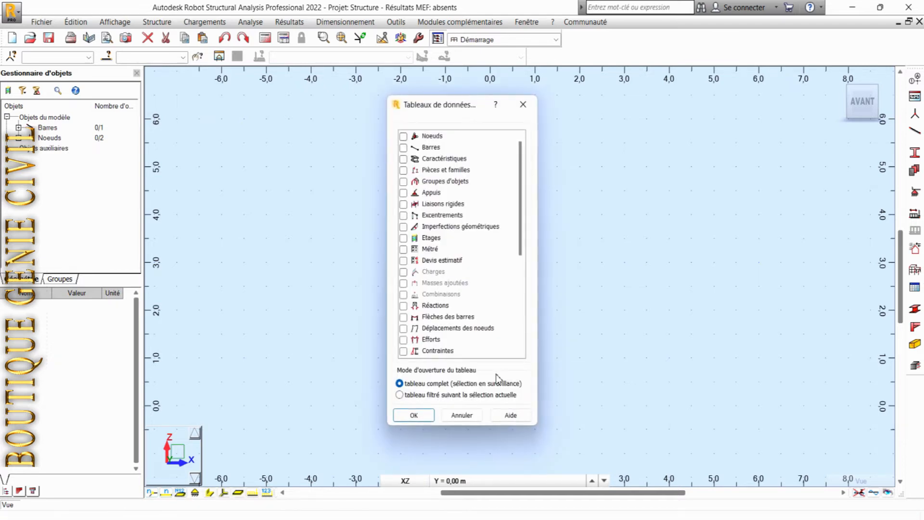
pyautogui.click(404, 137)
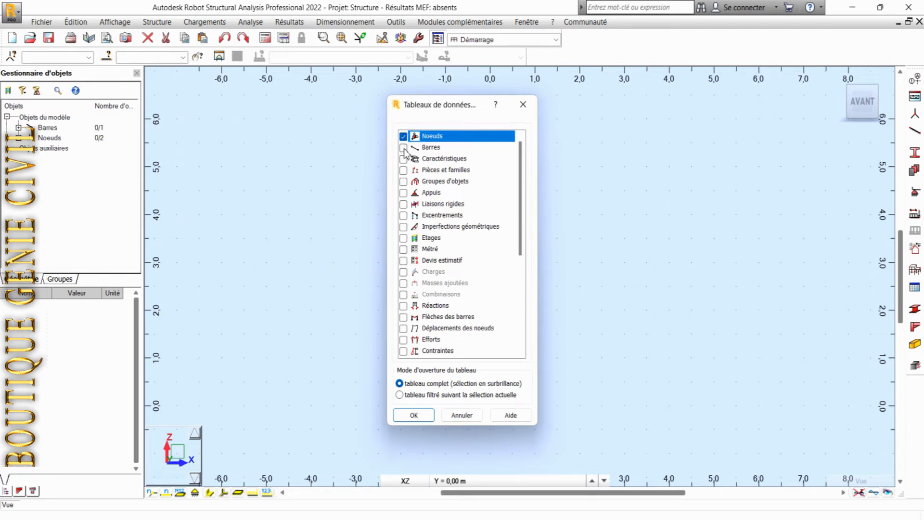
pyautogui.click(403, 148)
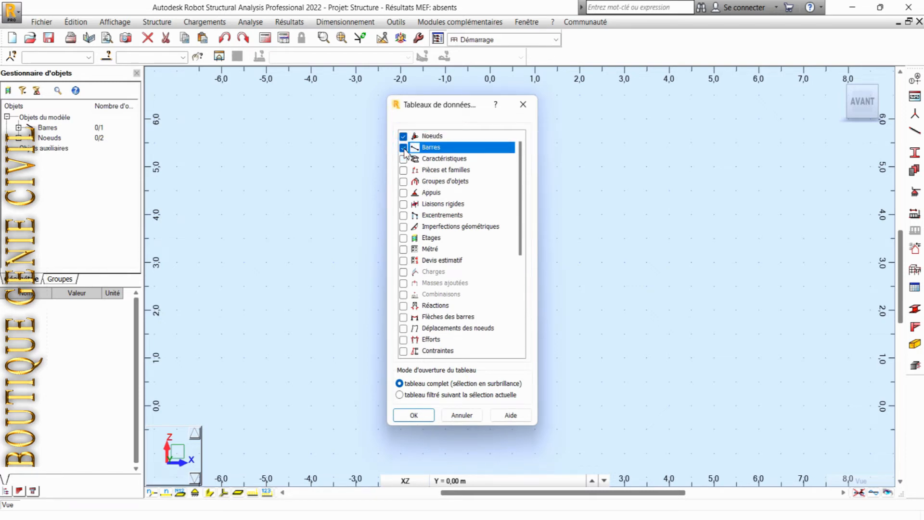
pyautogui.click(424, 418)
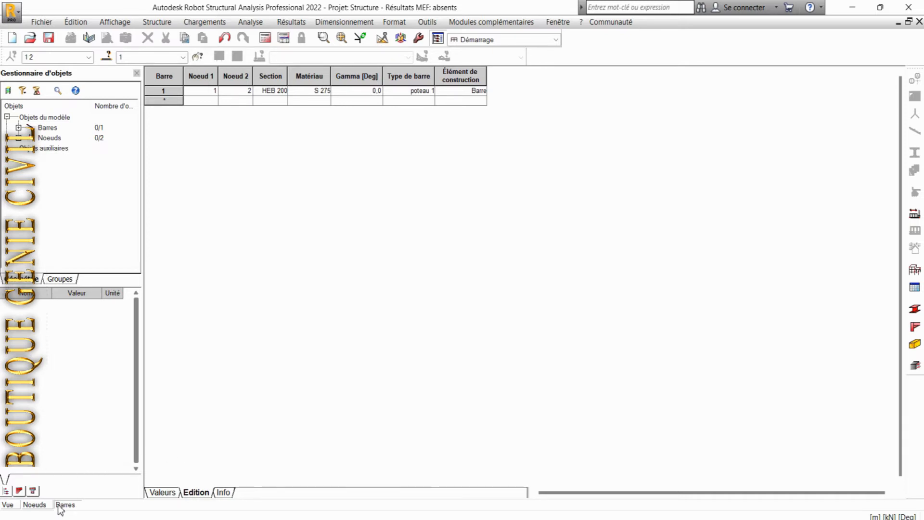
# Review the node coordinates and the bar properties in their tables, and return to the structure view
pyautogui.click(35, 507)
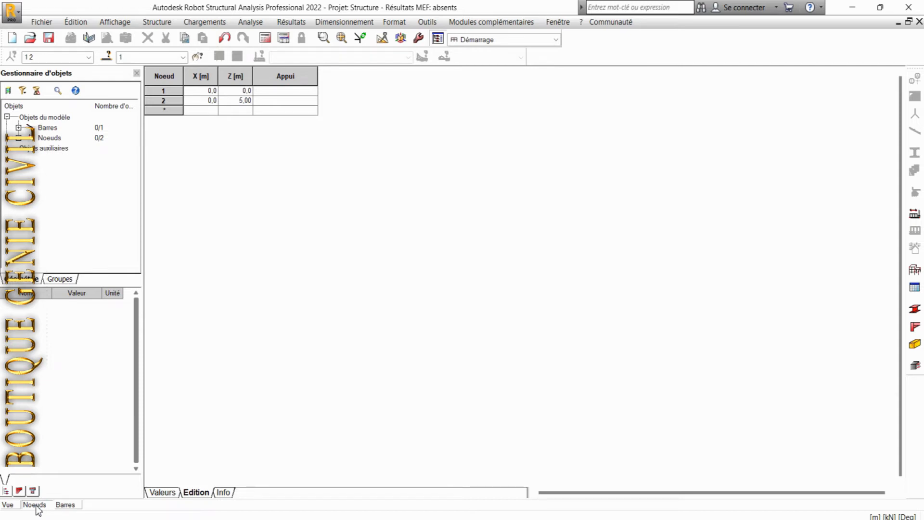
pyautogui.click(66, 506)
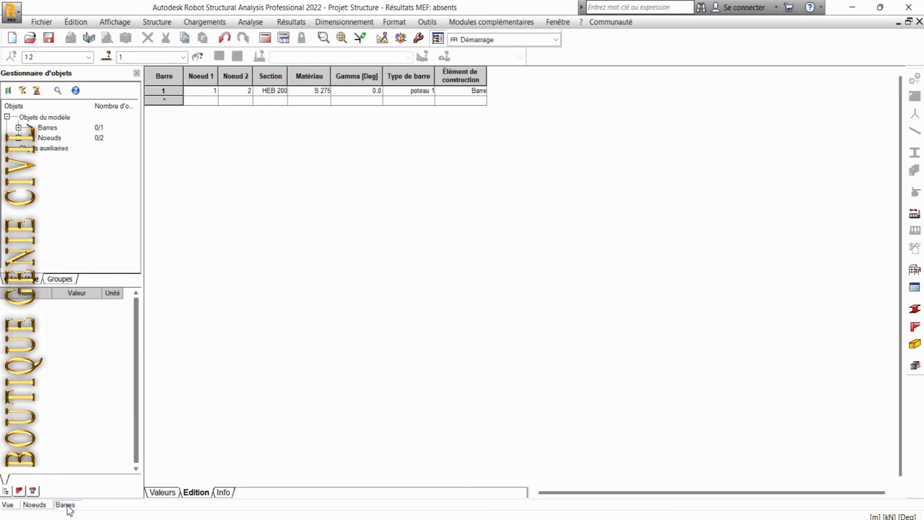
pyautogui.click(34, 506)
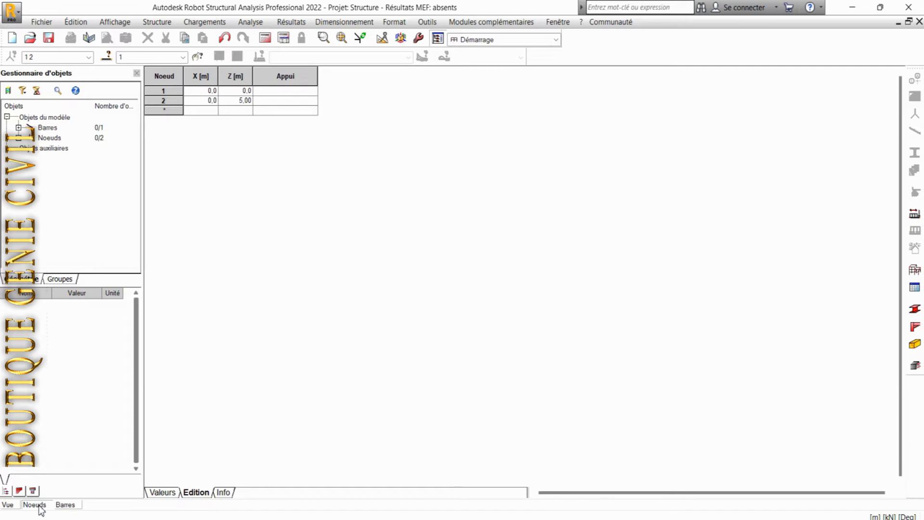
pyautogui.click(8, 505)
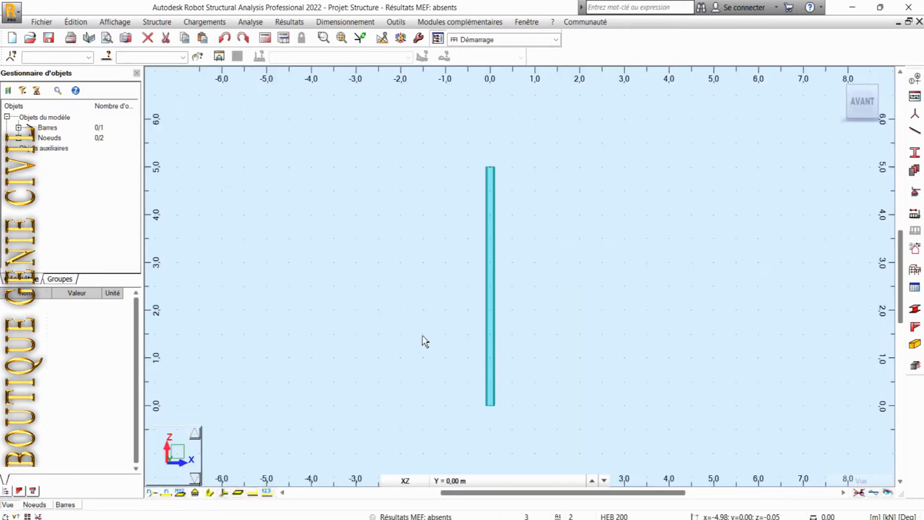
pyautogui.press('F10')
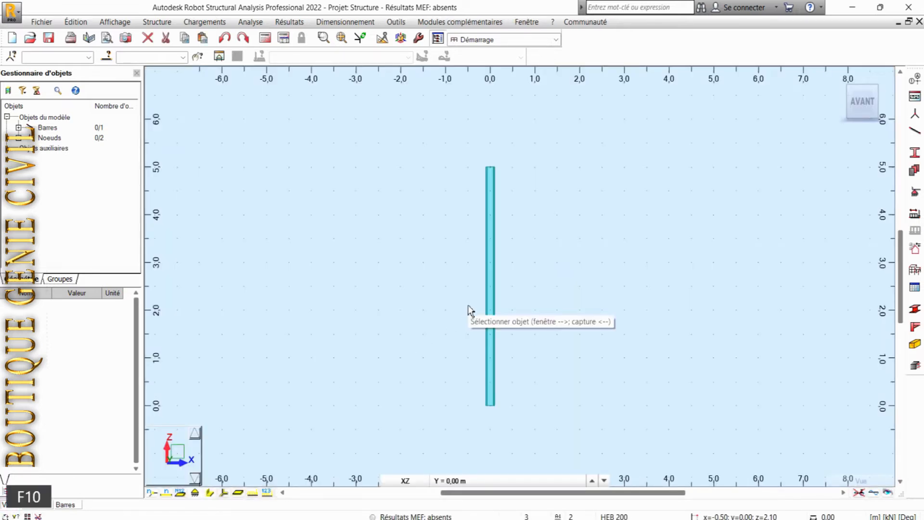
# Assign an Encastrement nodal support to the column's base node
pyautogui.click(915, 192)
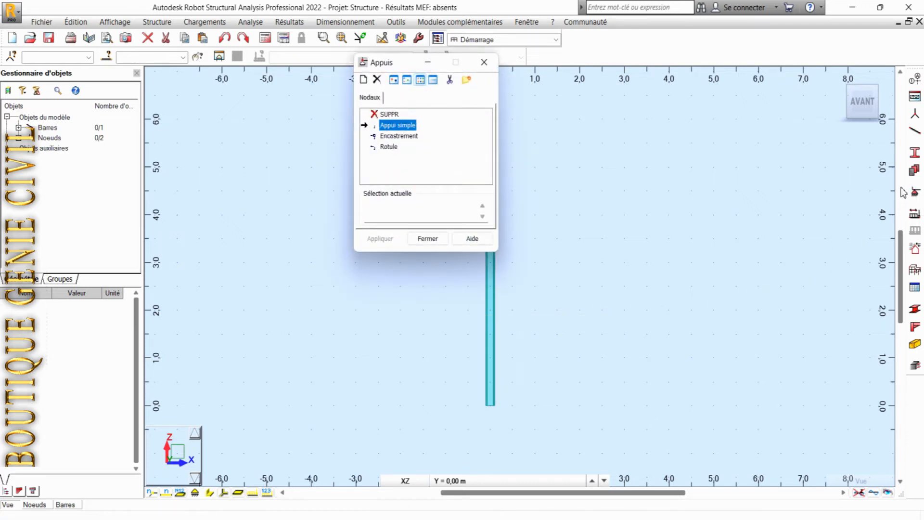
pyautogui.click(416, 208)
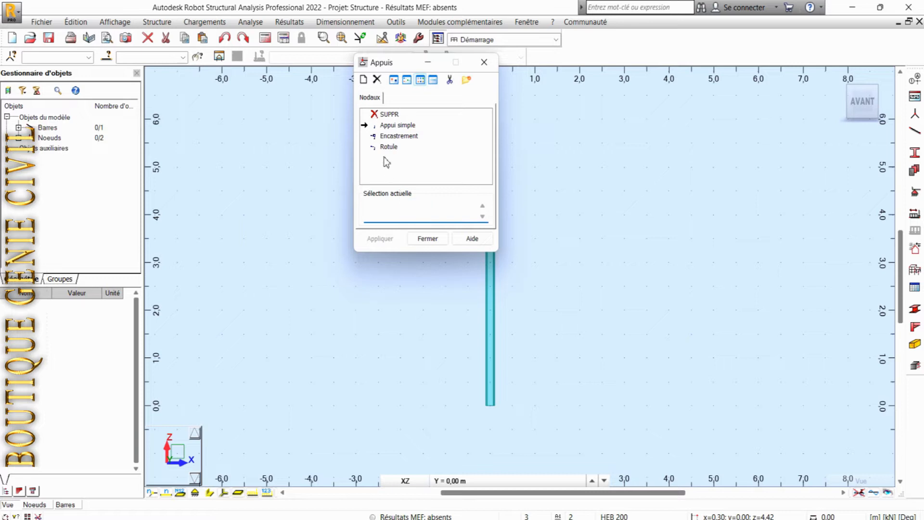
pyautogui.click(394, 138)
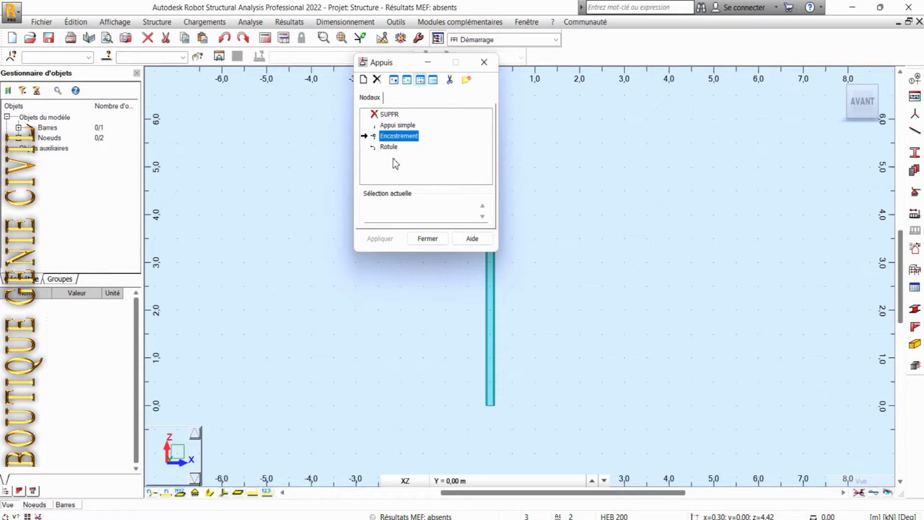
pyautogui.click(490, 406)
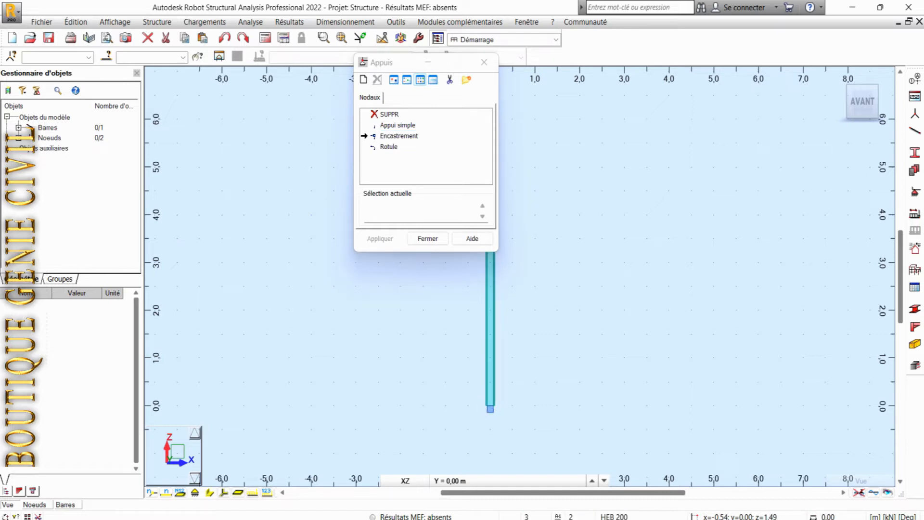
# Review the blocked directions in the Encastrement support definition, save it again under the same name, and close the support definition
pyautogui.doubleClick(396, 138)
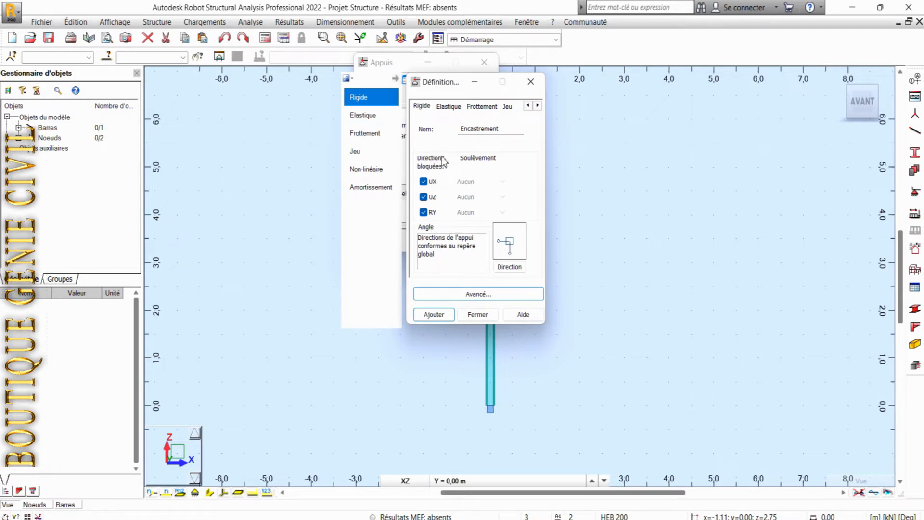
pyautogui.click(434, 315)
pyautogui.click(486, 236)
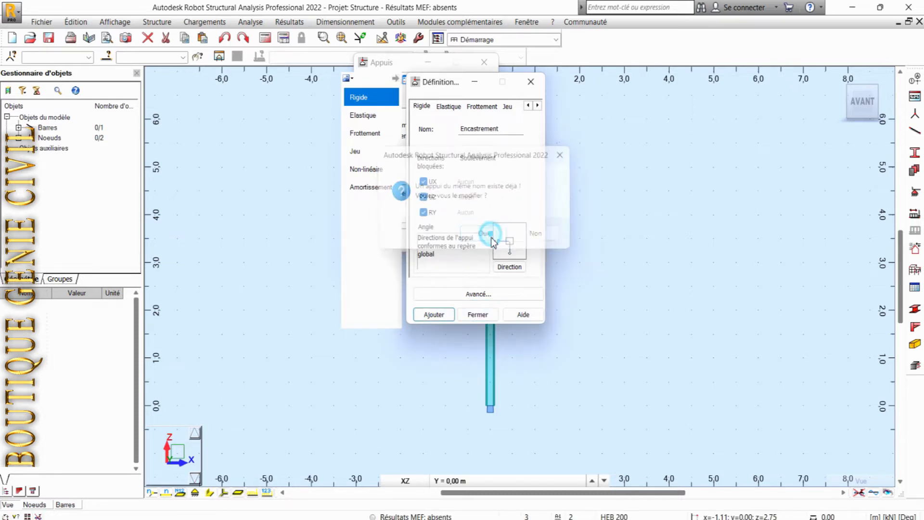
pyautogui.click(477, 314)
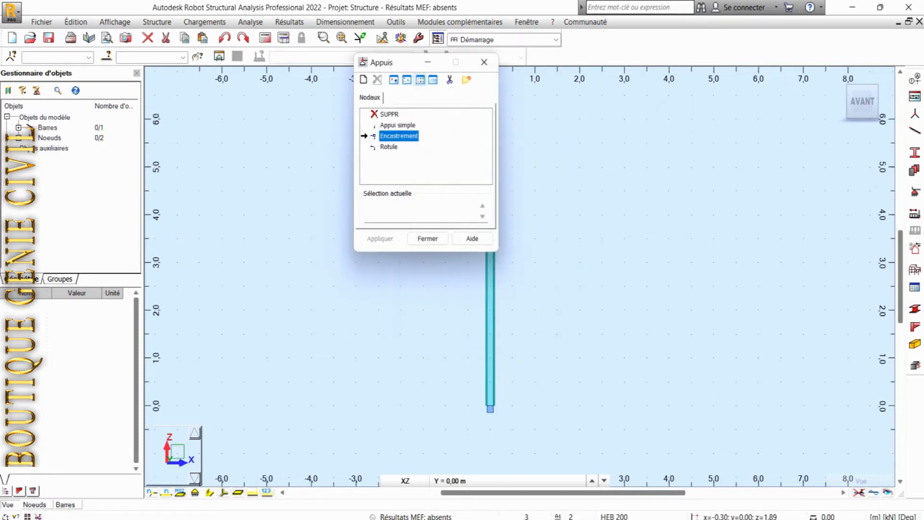
pyautogui.click(428, 238)
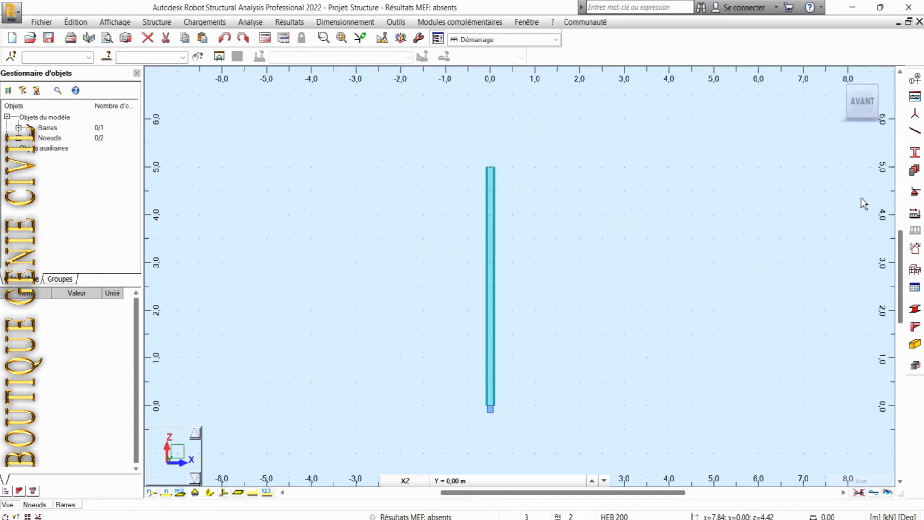
# Create load case 1 named G with nature permanente and sub-nature Structurelle
pyautogui.click(914, 214)
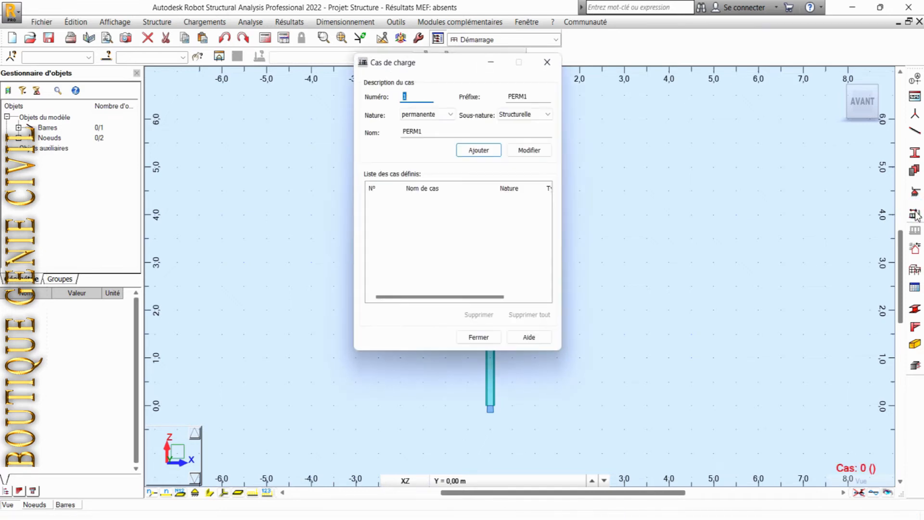
pyautogui.moveTo(433, 131); pyautogui.dragTo(364, 136)
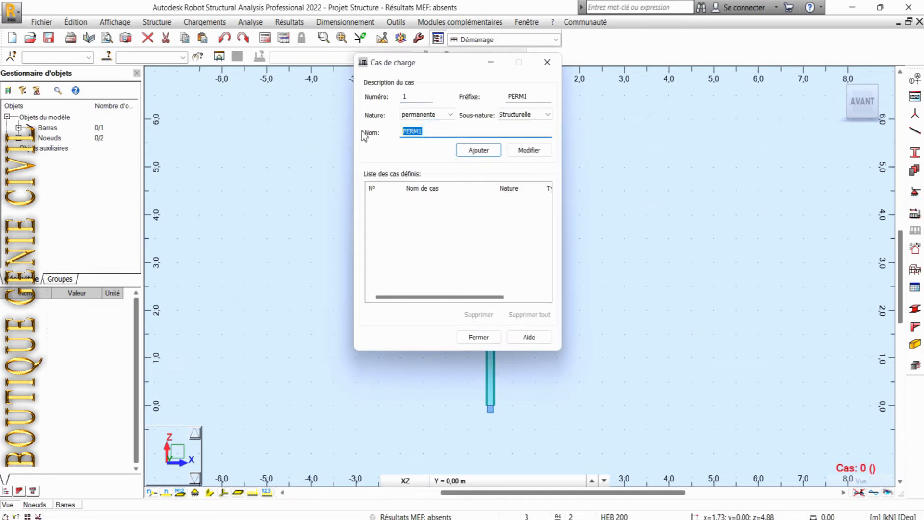
pyautogui.press('capslock')
pyautogui.write('G')
pyautogui.click(474, 150)
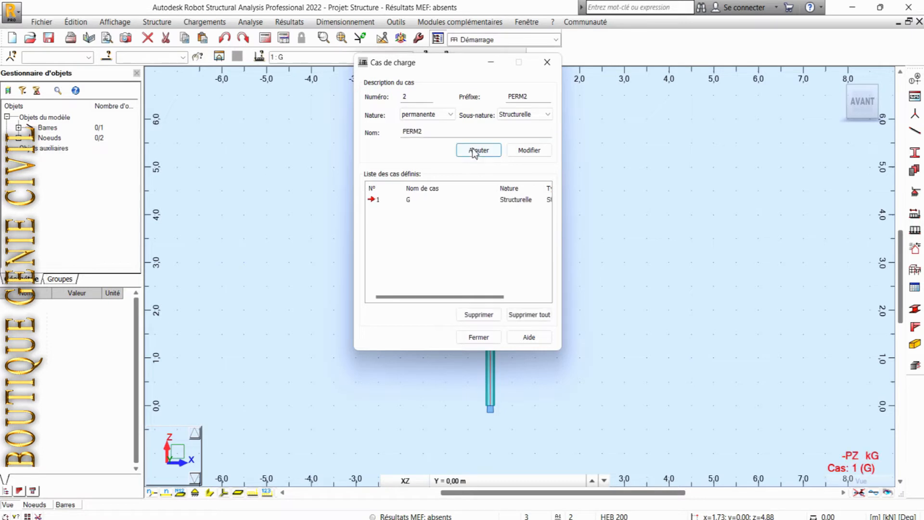
# Add load case 2 named Q with nature d'exploitation and sub-nature Catégorie A, and finish defining cases
pyautogui.click(448, 115)
pyautogui.click(424, 133)
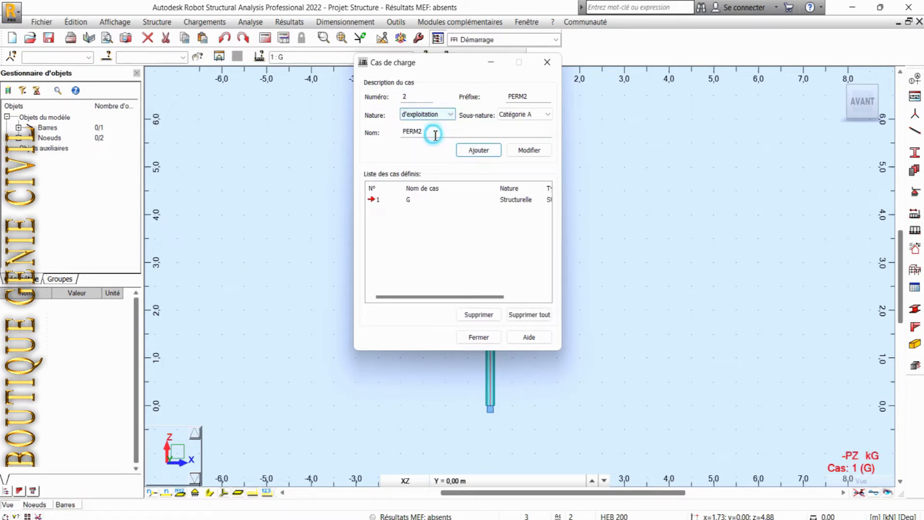
pyautogui.moveTo(431, 131); pyautogui.dragTo(378, 139)
pyautogui.write('Q')
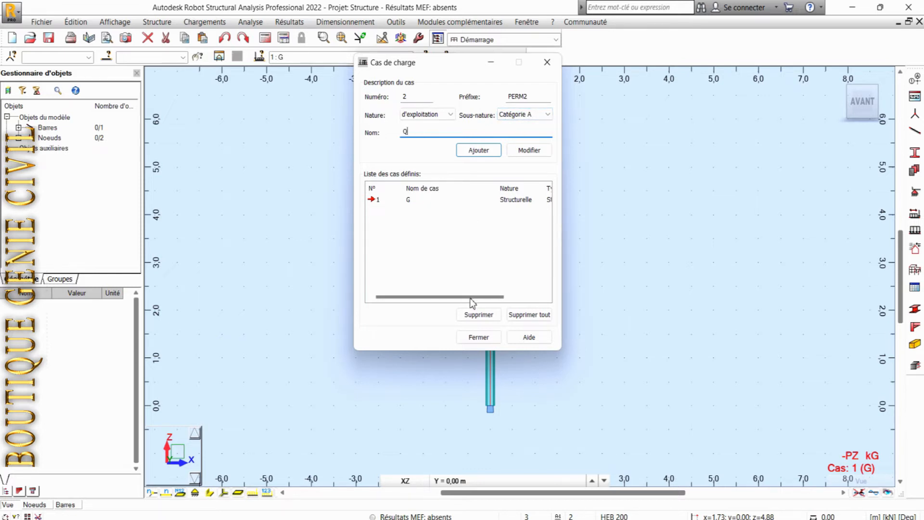
pyautogui.click(479, 153)
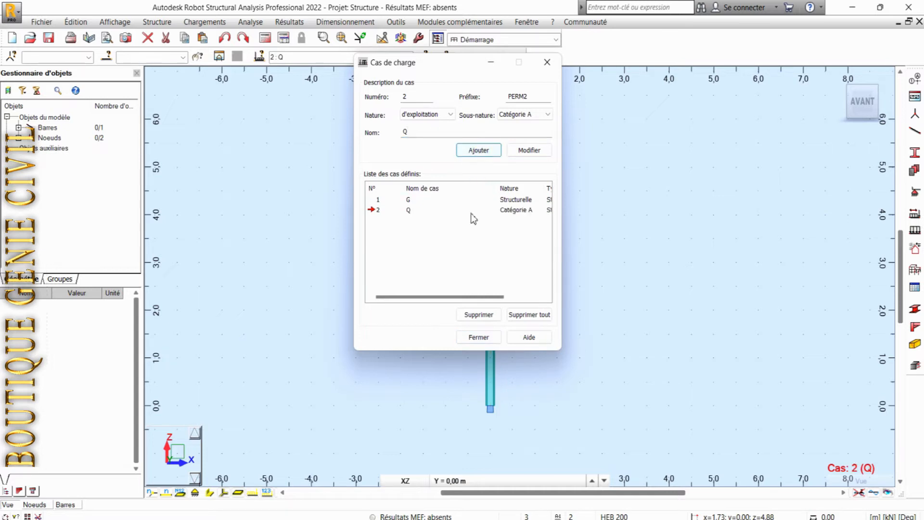
pyautogui.click(478, 337)
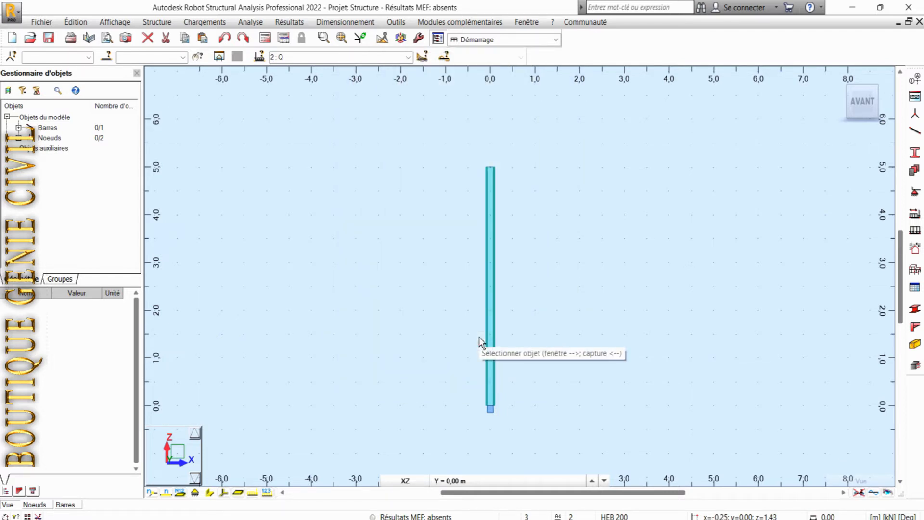
# Switch the active load case to G and back to Q
pyautogui.press('F10')
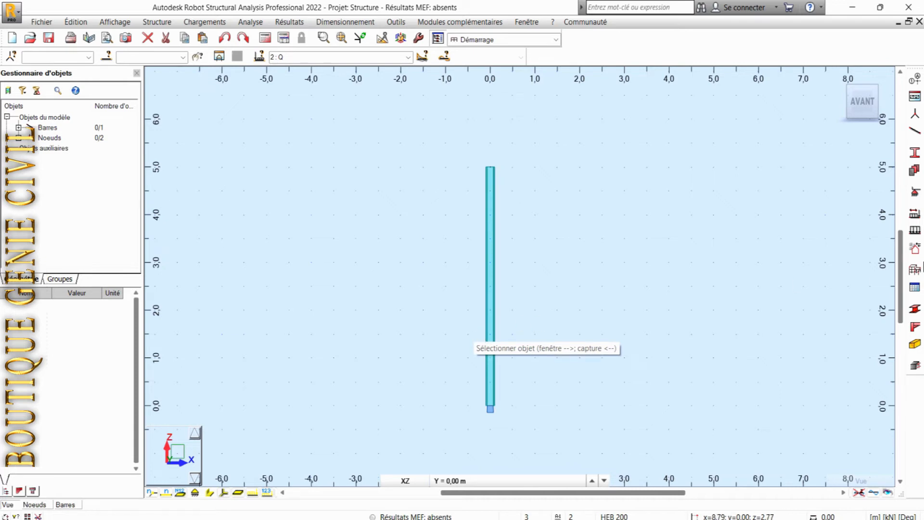
pyautogui.click(408, 56)
pyautogui.click(322, 69)
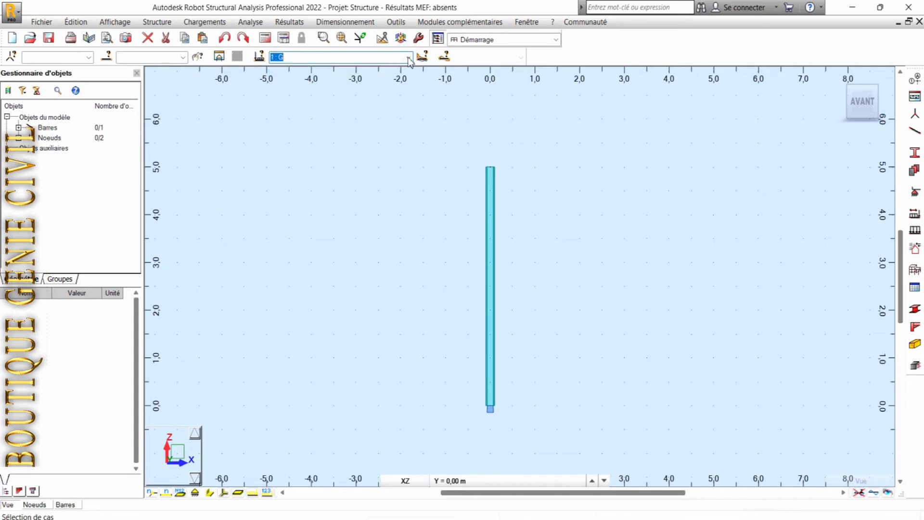
pyautogui.click(321, 58)
pyautogui.click(307, 77)
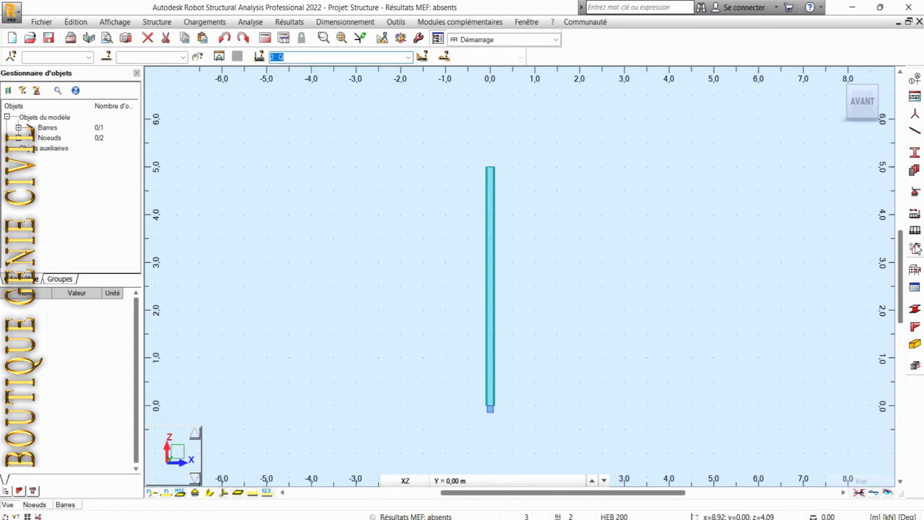
# Define a nodal force for case Q with a Z component of -350 kN
pyautogui.click(915, 231)
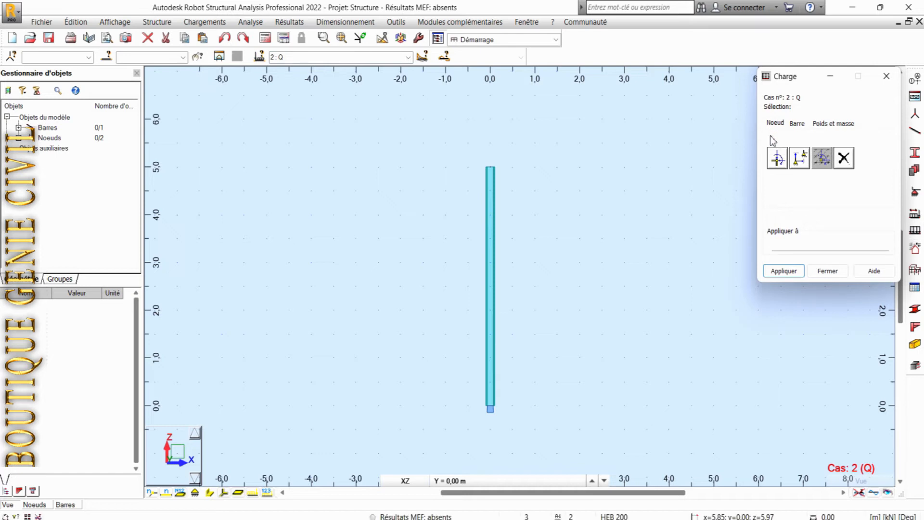
pyautogui.click(778, 161)
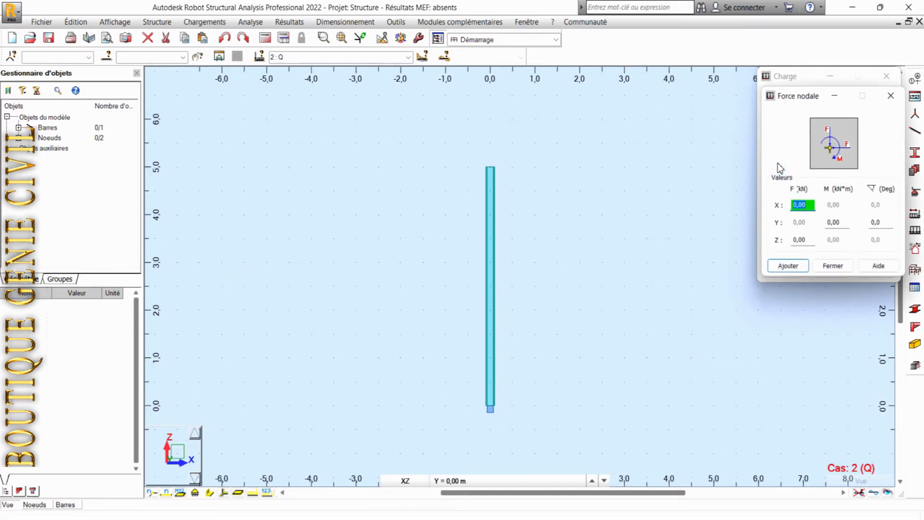
pyautogui.click(801, 207)
pyautogui.click(807, 239)
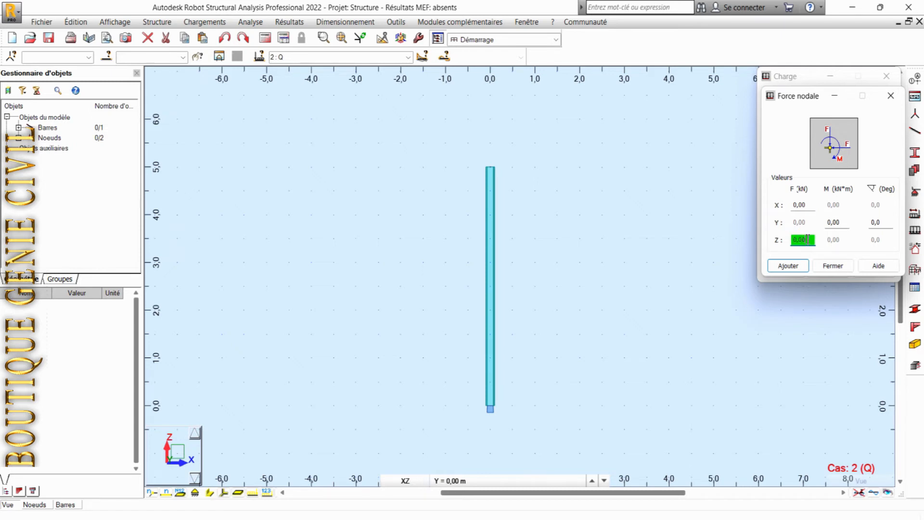
pyautogui.doubleClick(813, 239)
pyautogui.write('-350')
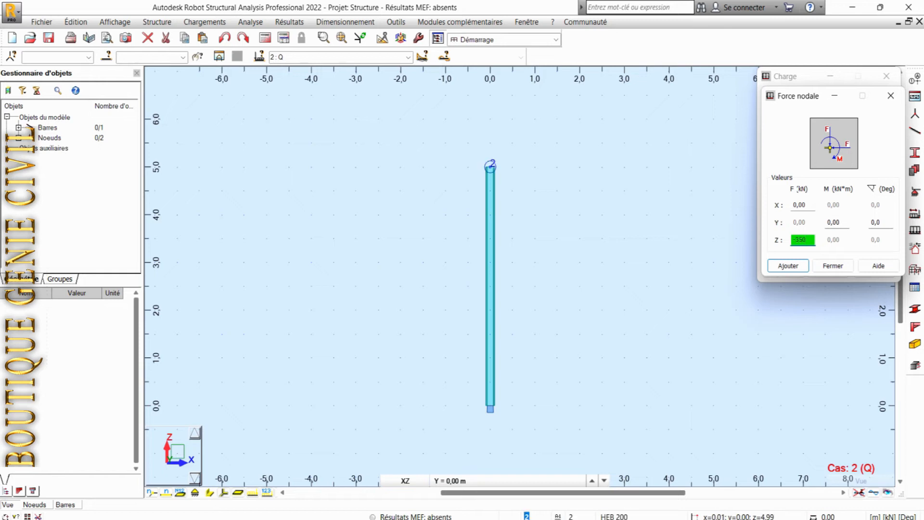
pyautogui.click(490, 167)
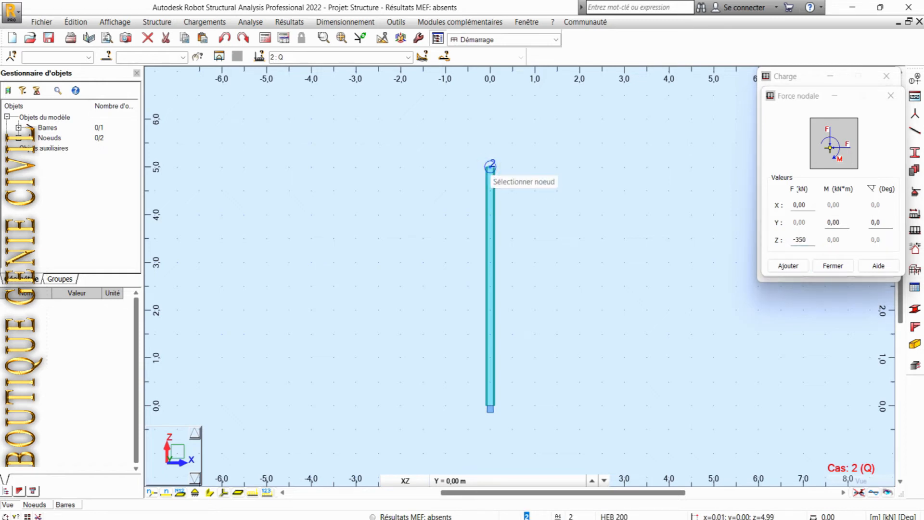
pyautogui.click(782, 266)
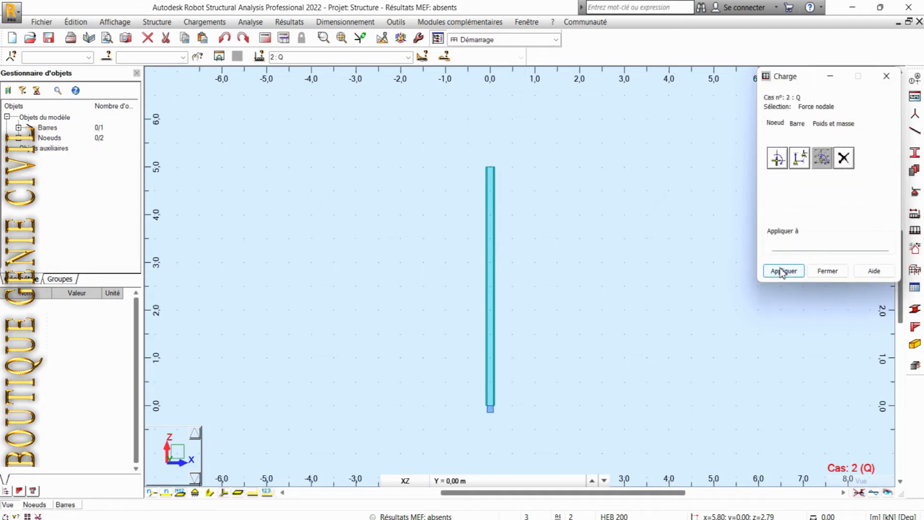
# Apply the defined nodal force to the column's top node 2 and finish load definition
pyautogui.click(491, 168)
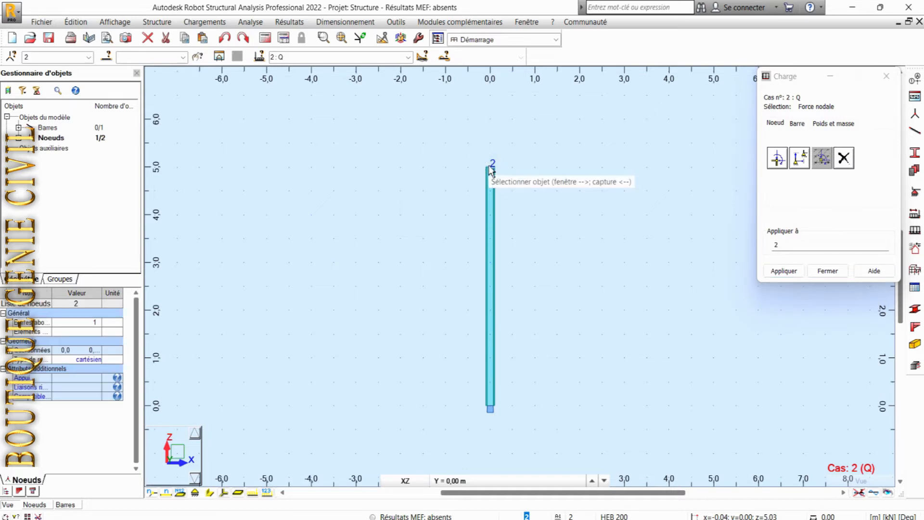
pyautogui.click(777, 272)
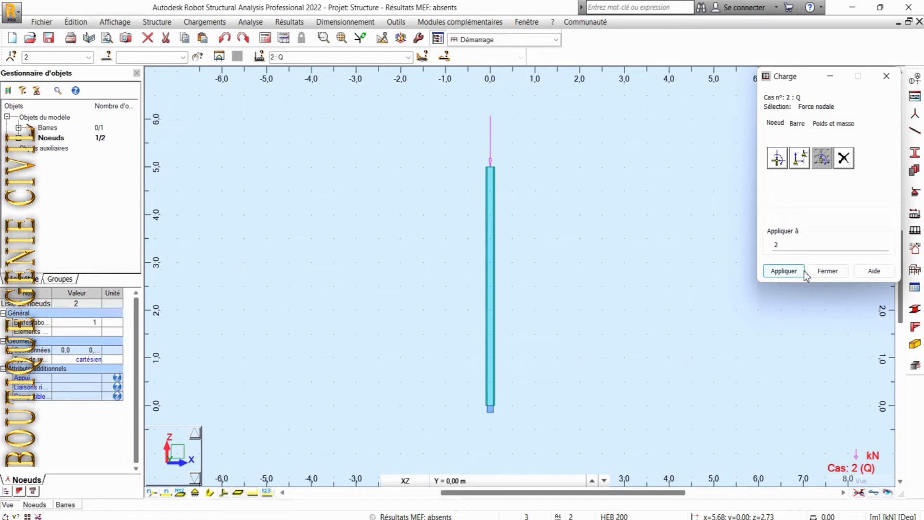
pyautogui.click(825, 271)
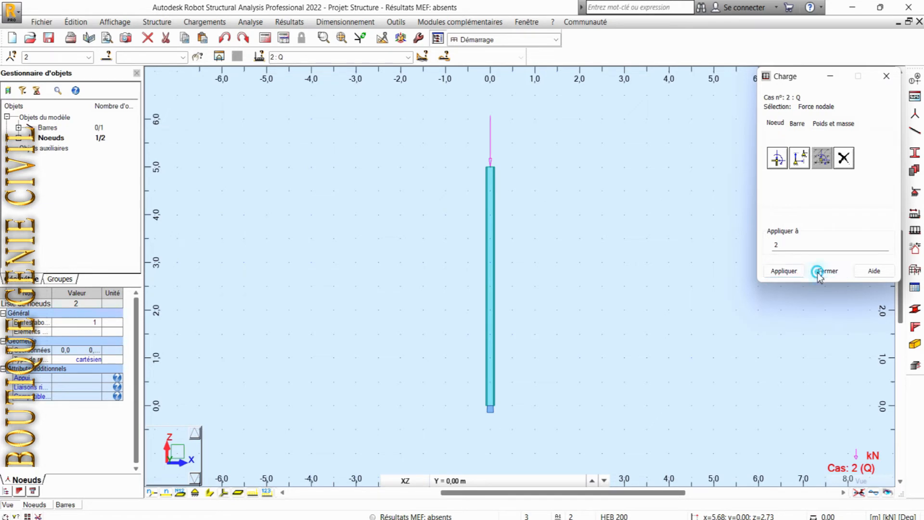
# Hide the section shape in the view and display the load symbols and load values
pyautogui.click(210, 492)
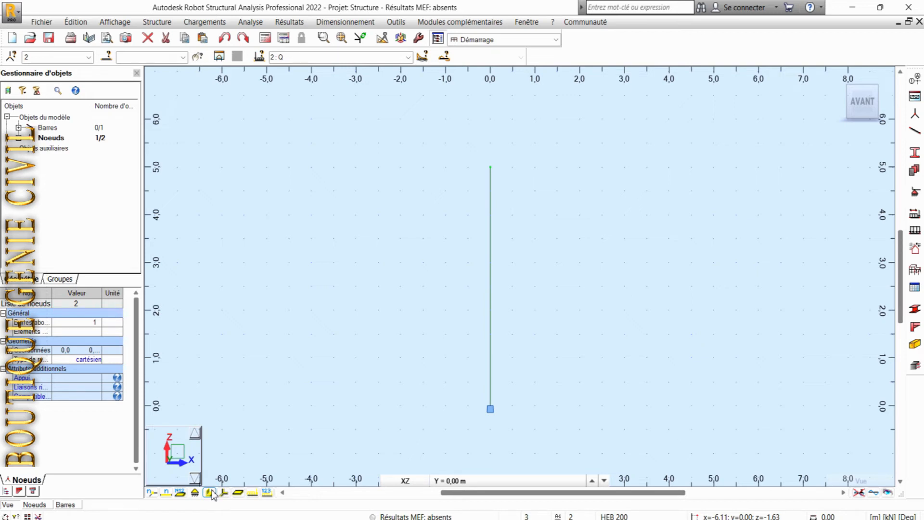
pyautogui.click(252, 493)
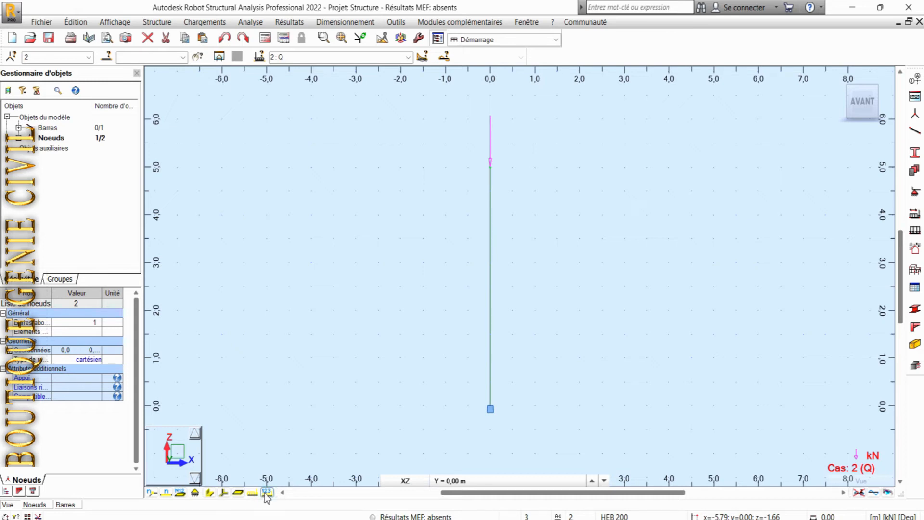
pyautogui.click(267, 492)
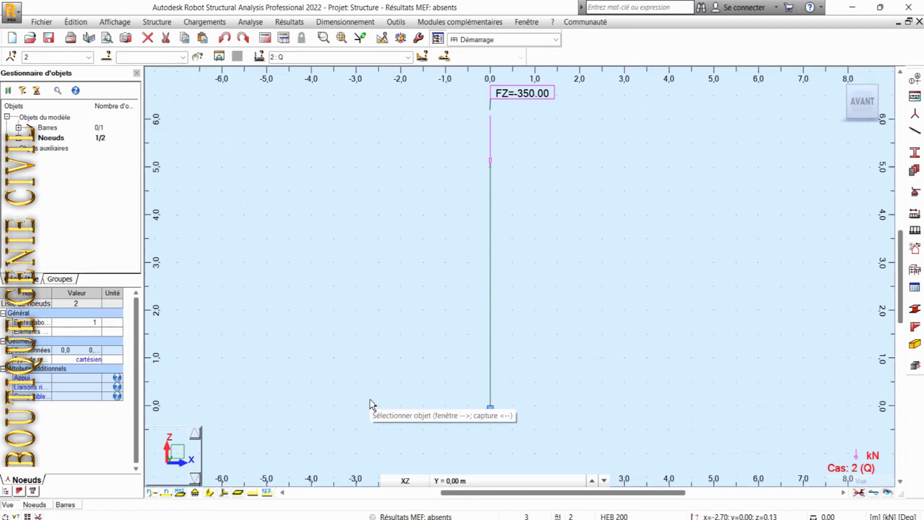
# Open the Chargements table and review the load types, directions and force values for cases G and Q
pyautogui.click(213, 23)
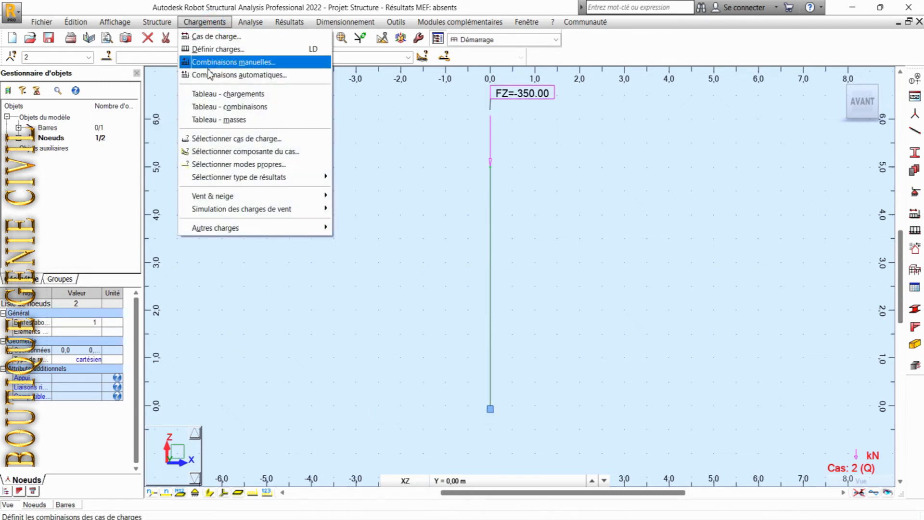
pyautogui.click(212, 93)
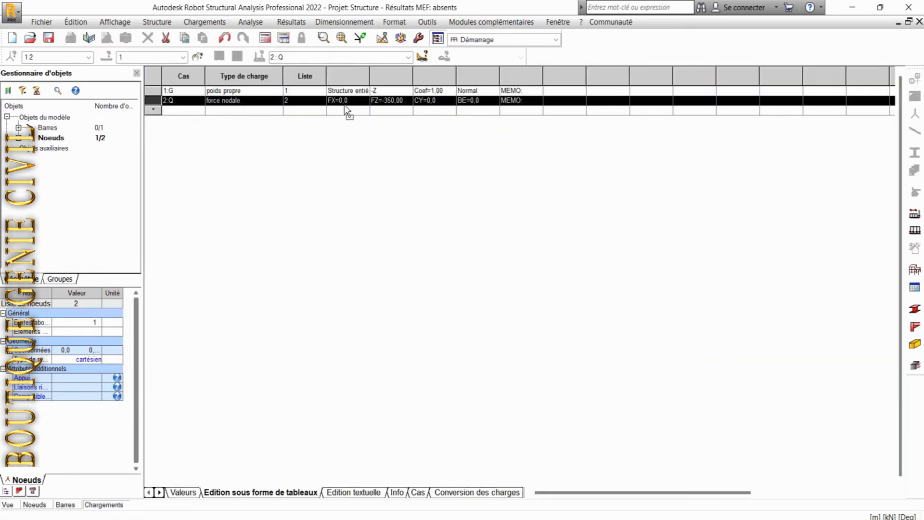
pyautogui.click(399, 102)
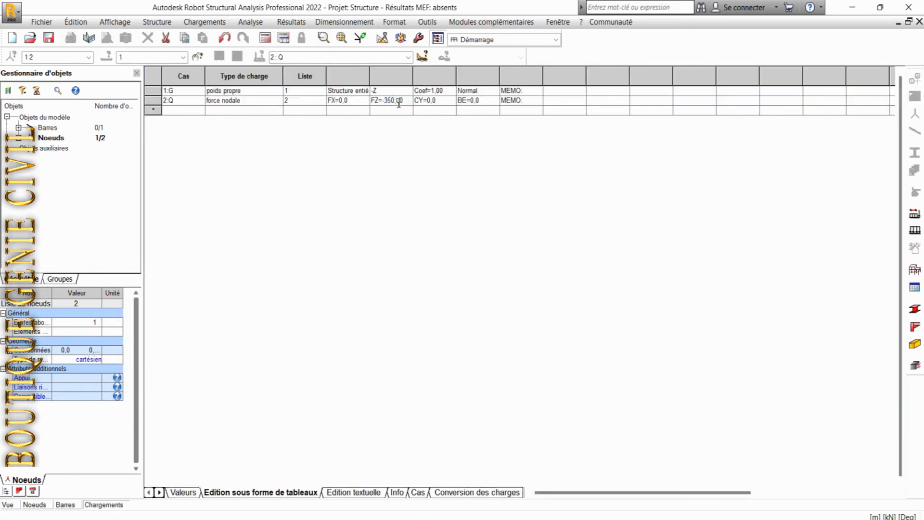
pyautogui.click(390, 93)
pyautogui.click(224, 94)
pyautogui.click(228, 102)
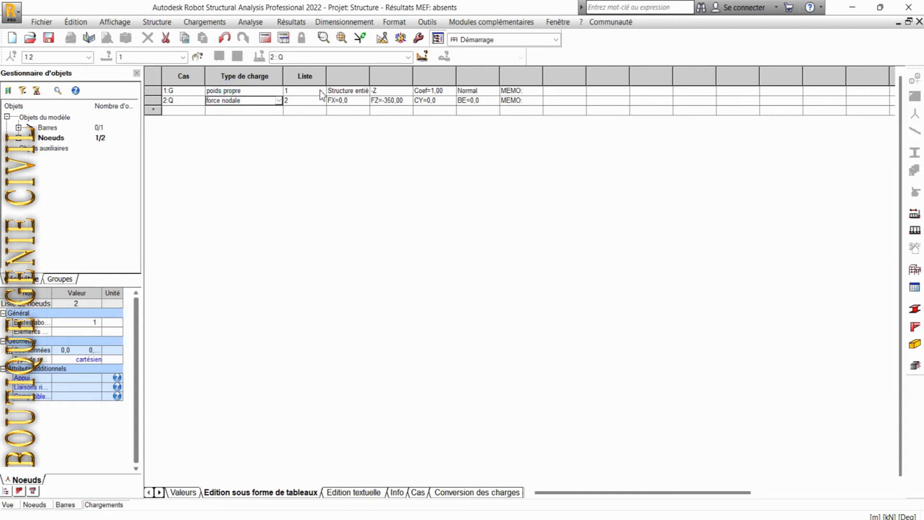
pyautogui.click(389, 93)
pyautogui.press('F10')
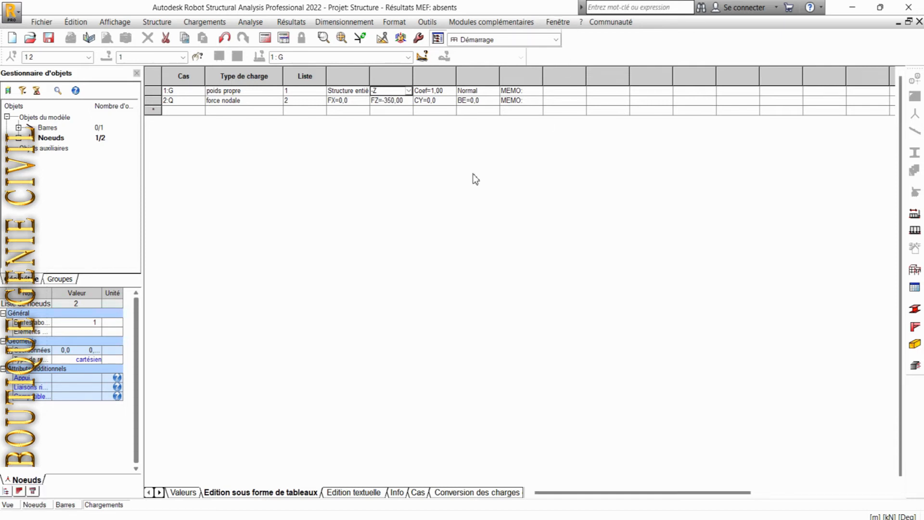
# Remove the self-weight load of case G from the Chargements table and return to the structure view
pyautogui.click(154, 93)
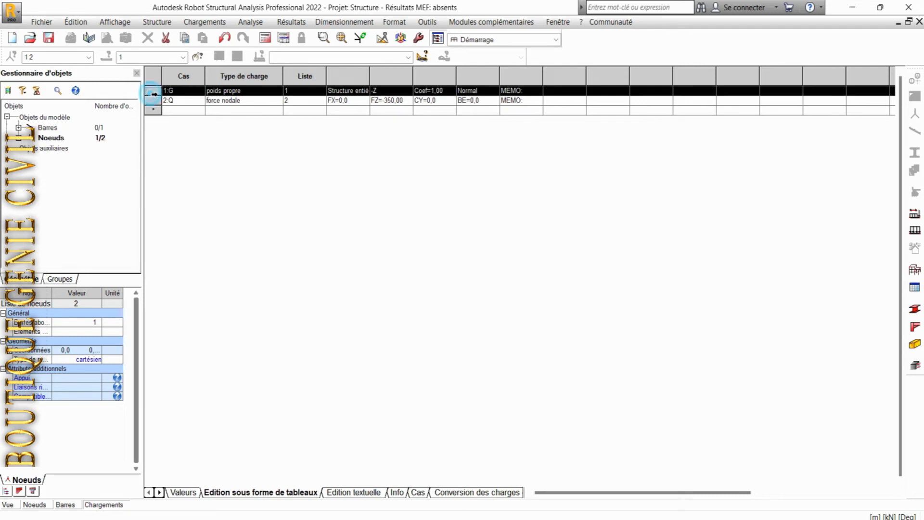
pyautogui.rightClick(151, 94)
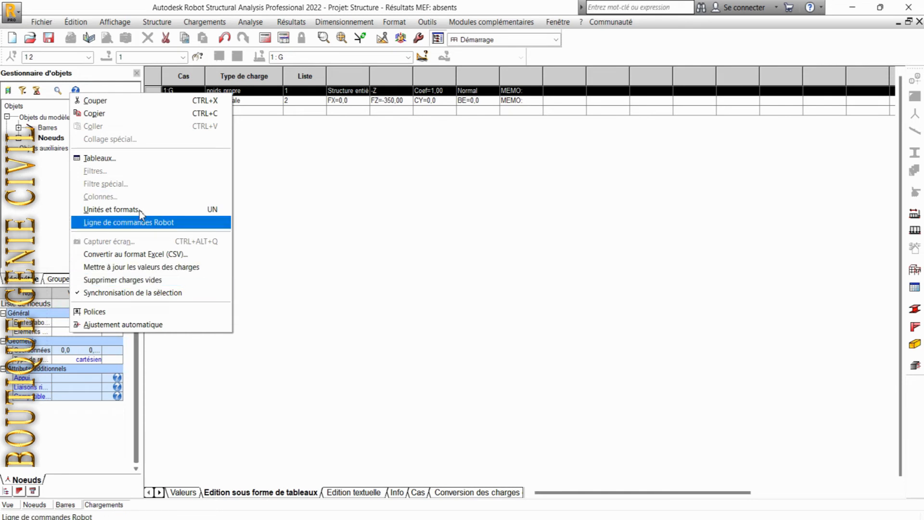
pyautogui.click(97, 100)
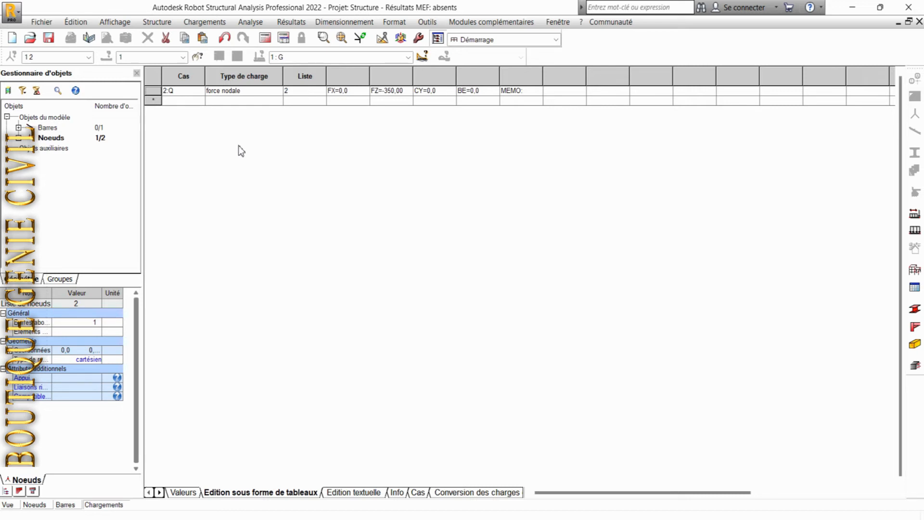
pyautogui.click(8, 505)
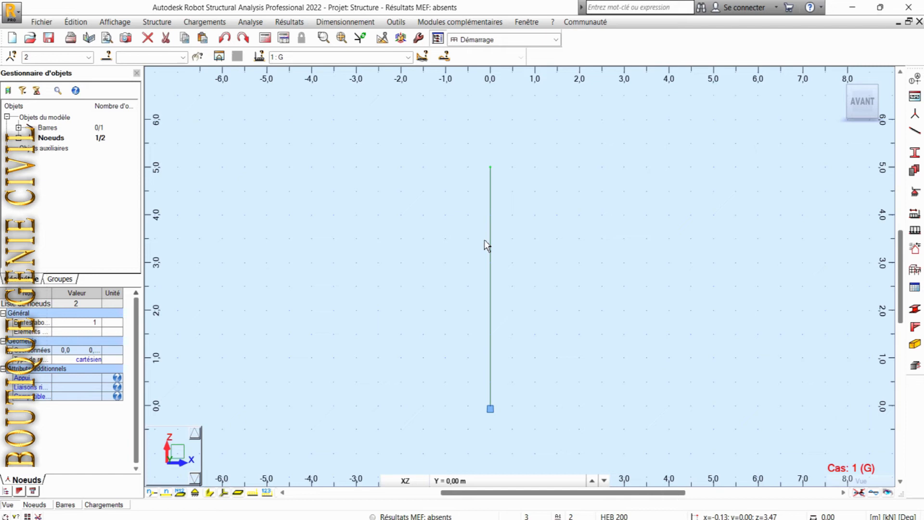
# Run the structural calculation of the column model
pyautogui.press('F10')
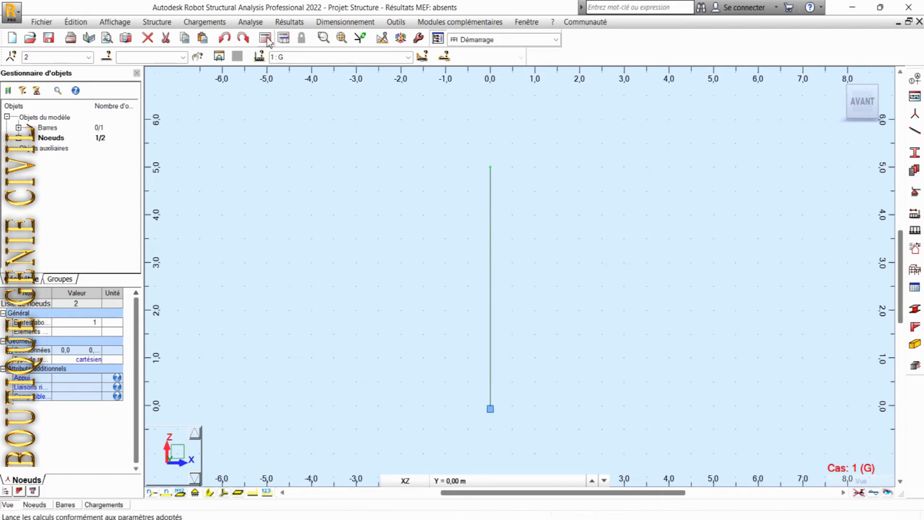
pyautogui.click(250, 22)
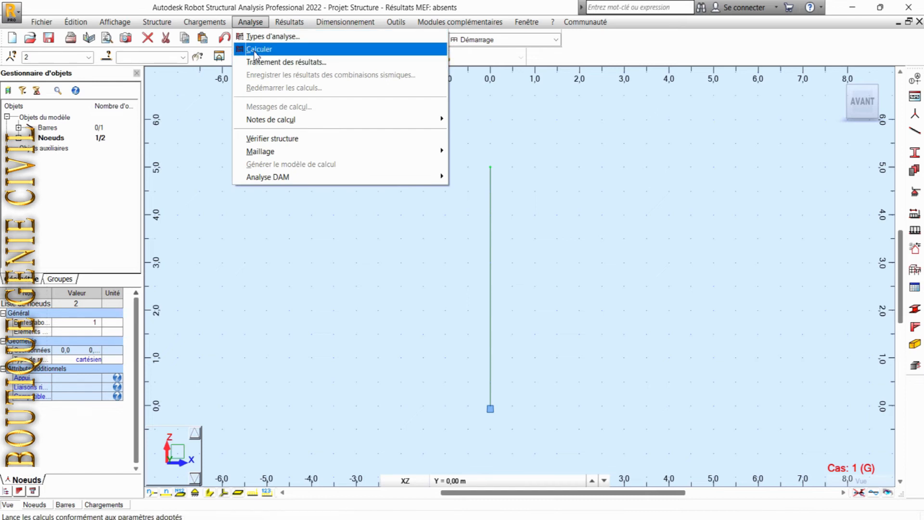
pyautogui.click(592, 48)
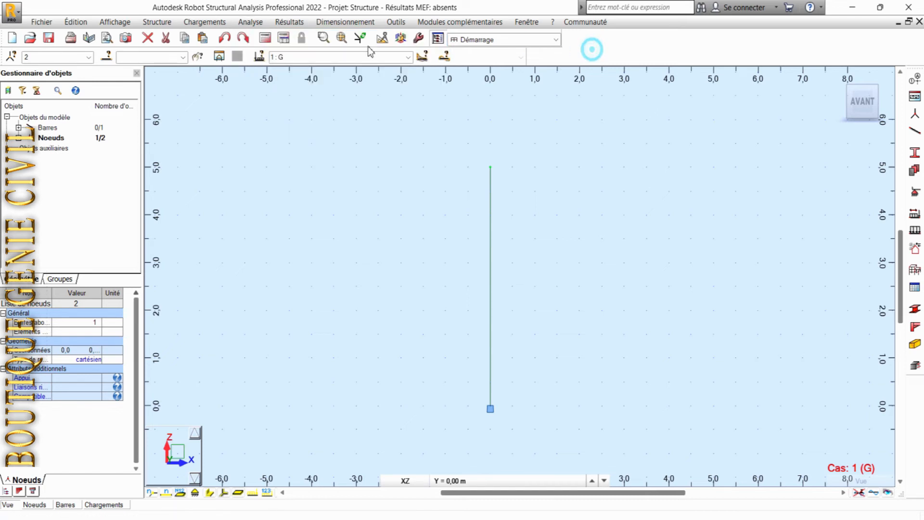
pyautogui.click(266, 39)
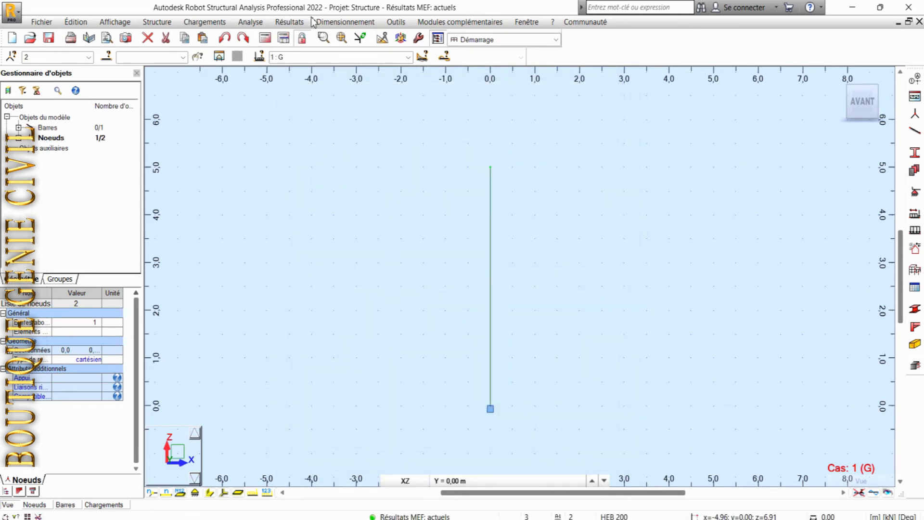
# Display the maximum (S max) and minimum (S min) normal stress diagrams on the column and normalise their scale
pyautogui.click(292, 22)
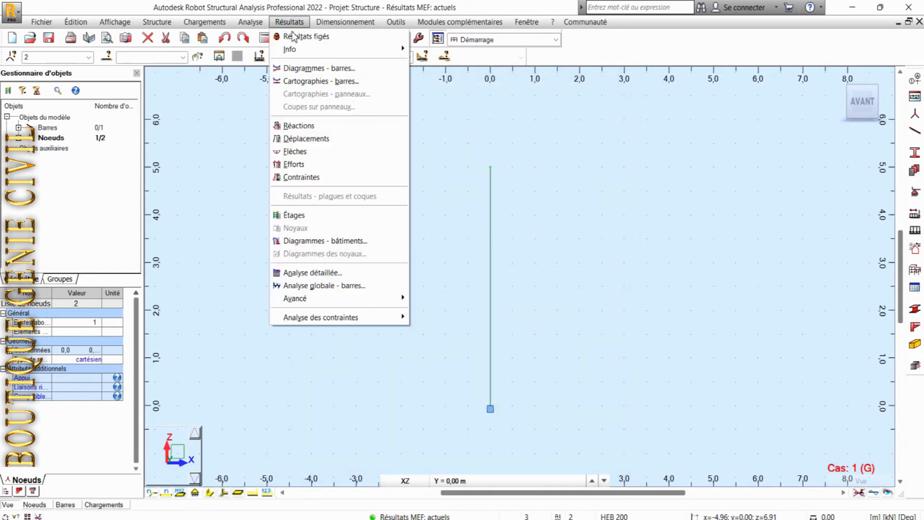
pyautogui.click(308, 70)
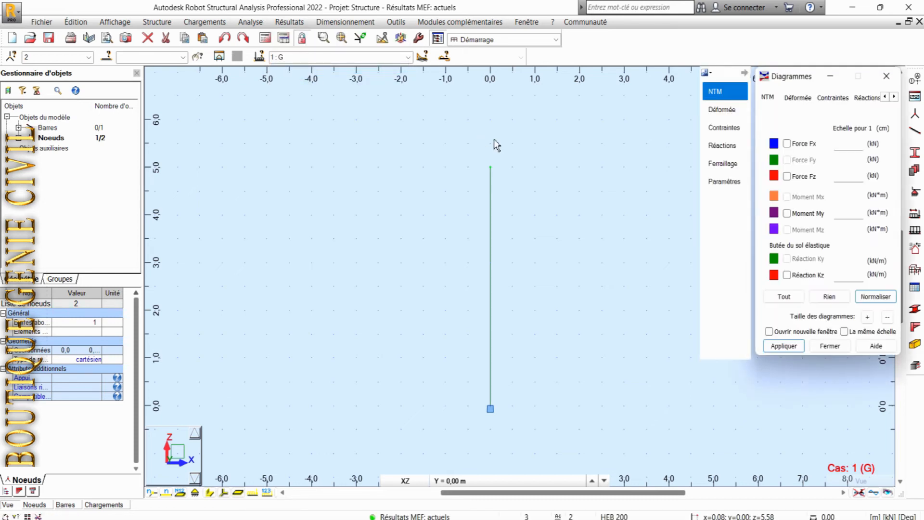
pyautogui.click(797, 98)
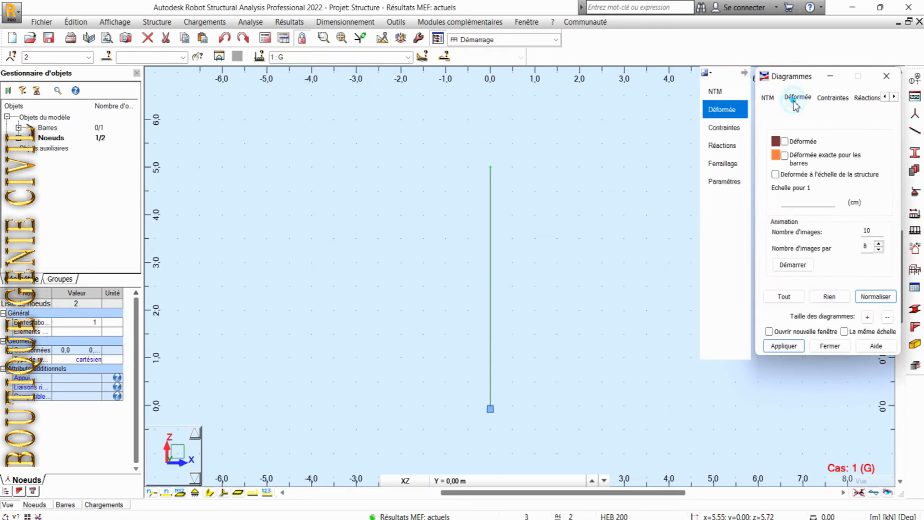
pyautogui.click(825, 97)
pyautogui.click(786, 135)
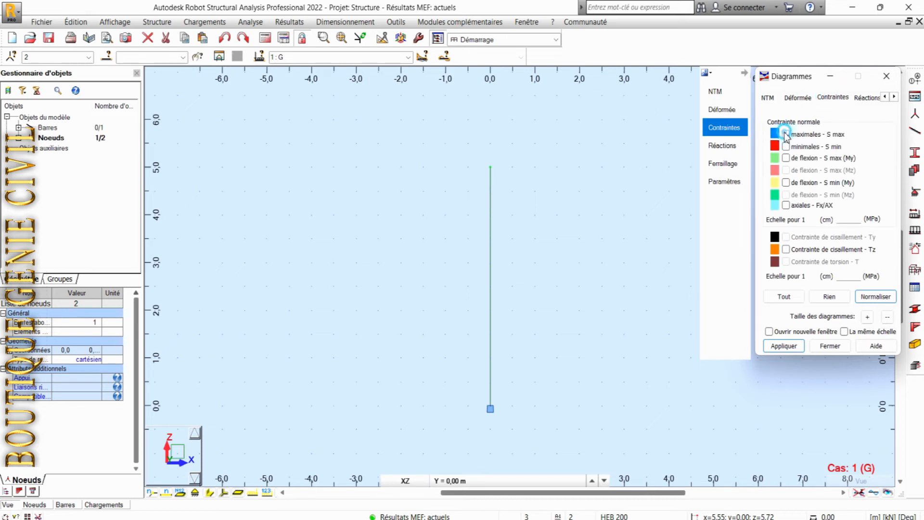
pyautogui.click(786, 147)
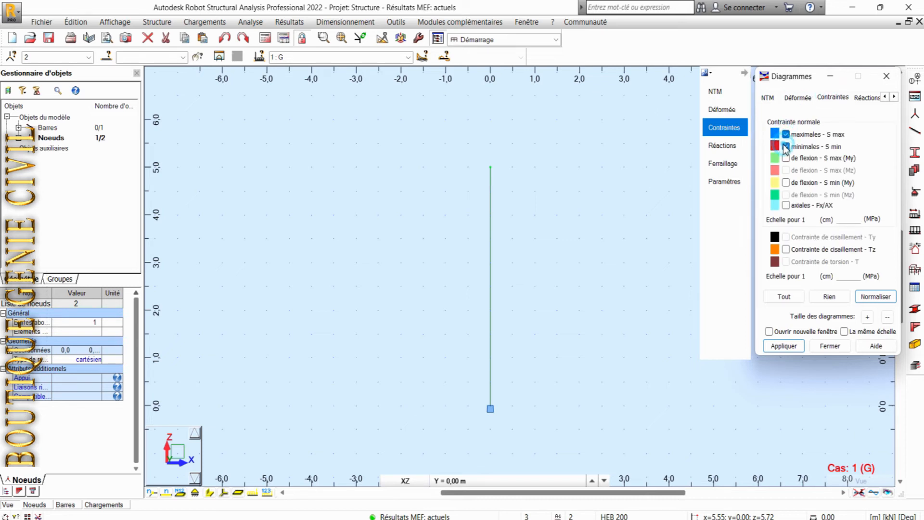
pyautogui.click(793, 349)
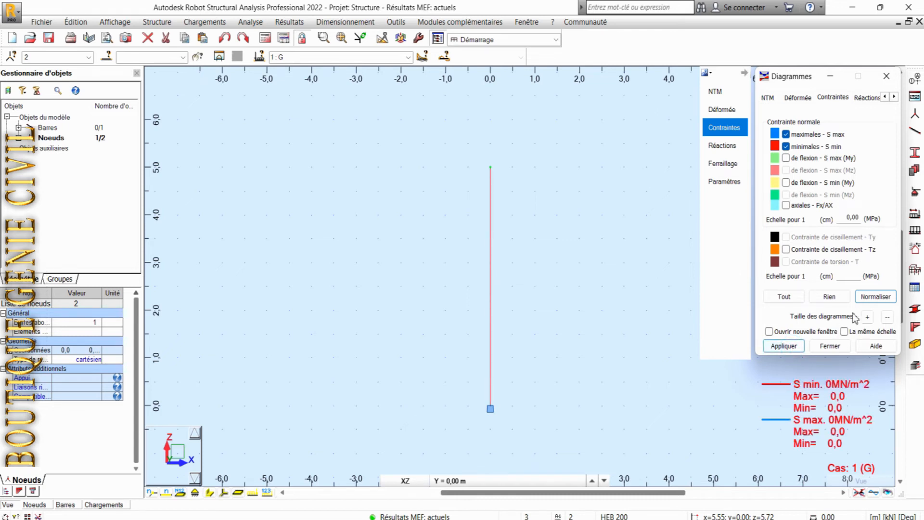
pyautogui.click(870, 301)
pyautogui.click(784, 354)
# Set the diagram description parameter to "description" so the stress diagrams carry value labels, and apply it
pyautogui.click(894, 97)
pyautogui.click(894, 96)
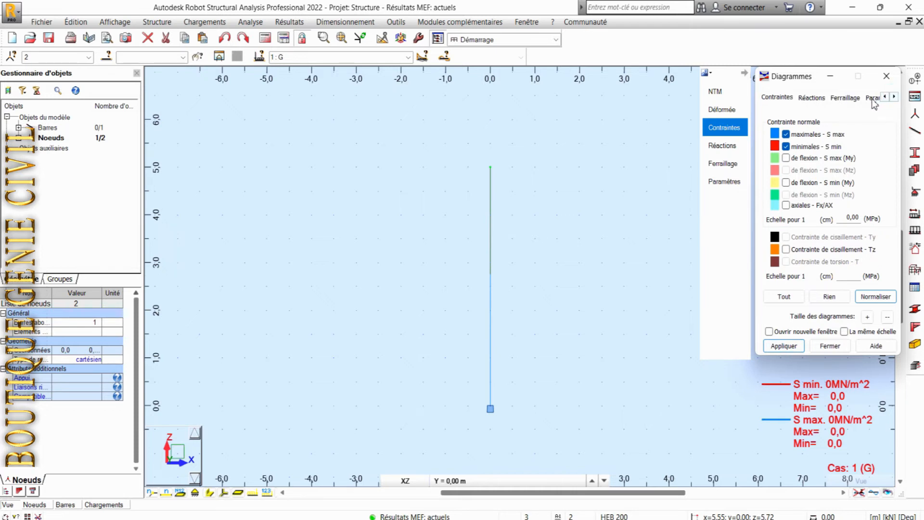
pyautogui.click(873, 98)
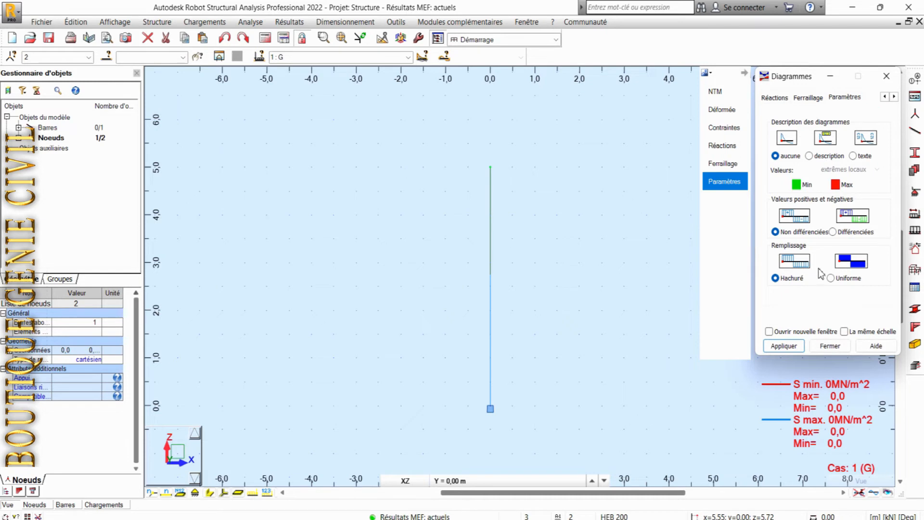
pyautogui.click(809, 155)
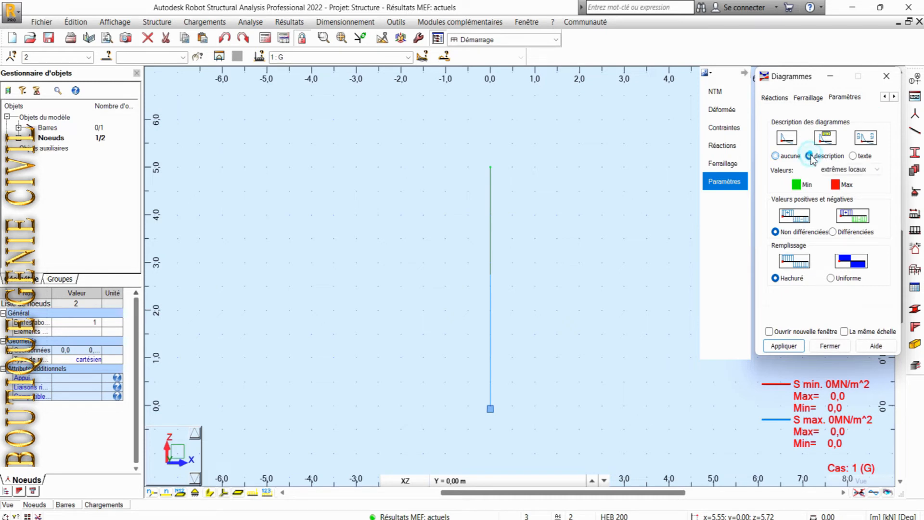
pyautogui.click(792, 347)
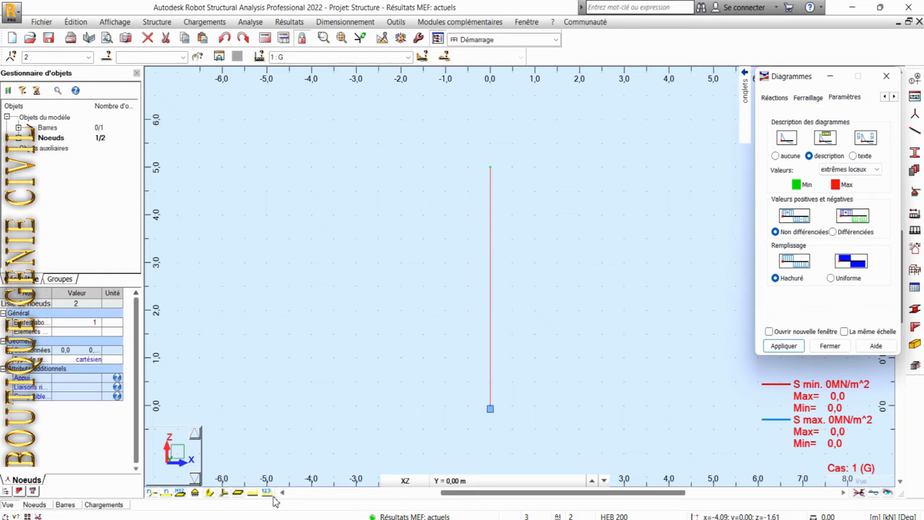
pyautogui.press('F10')
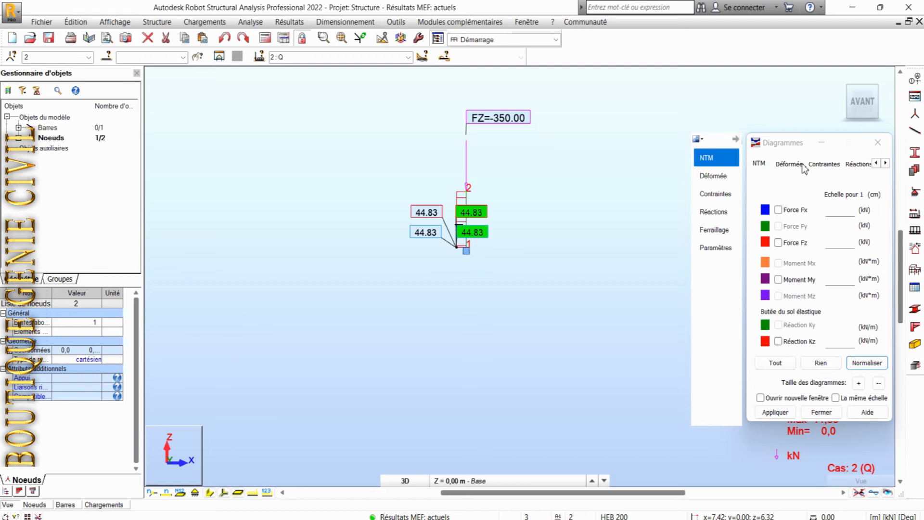
# Set the diagram filling to Uniforme and the labelled values to extrêmes globaux, and apply both to the case Q stress diagrams
pyautogui.click(856, 163)
pyautogui.click(886, 164)
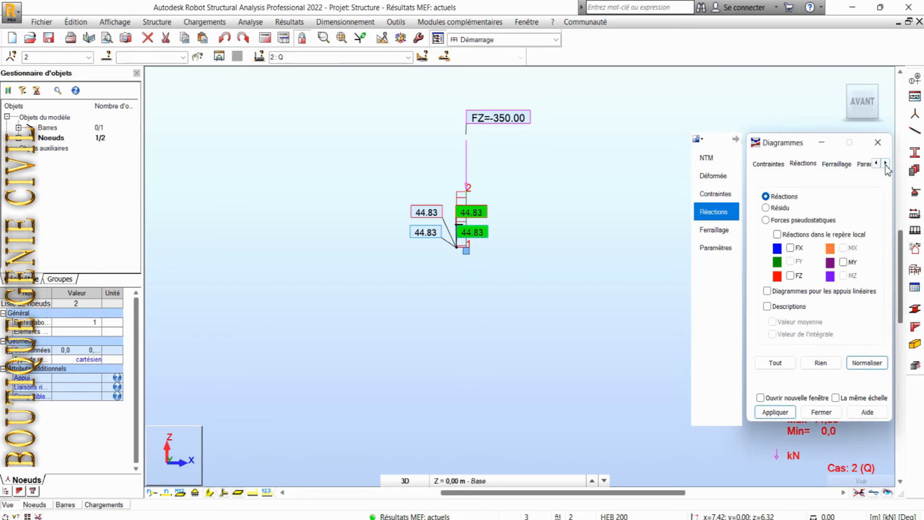
pyautogui.click(866, 164)
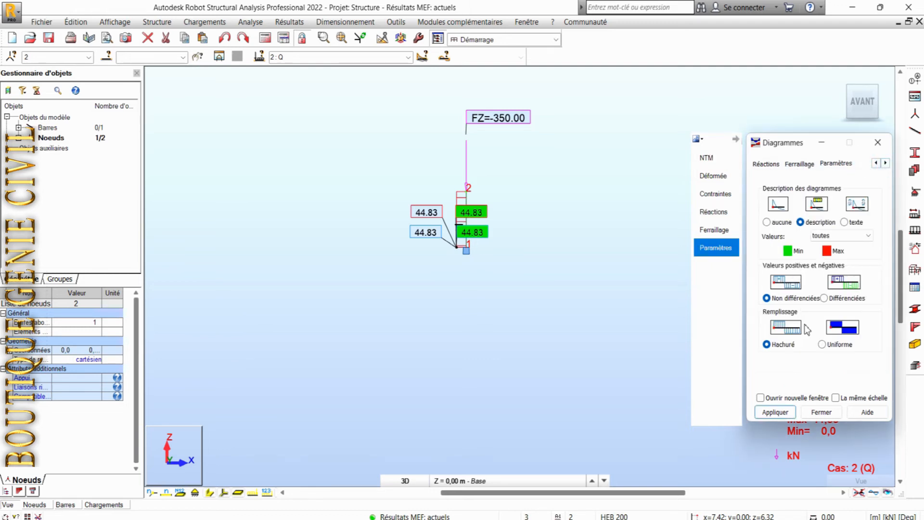
pyautogui.click(823, 345)
pyautogui.click(861, 236)
pyautogui.click(857, 261)
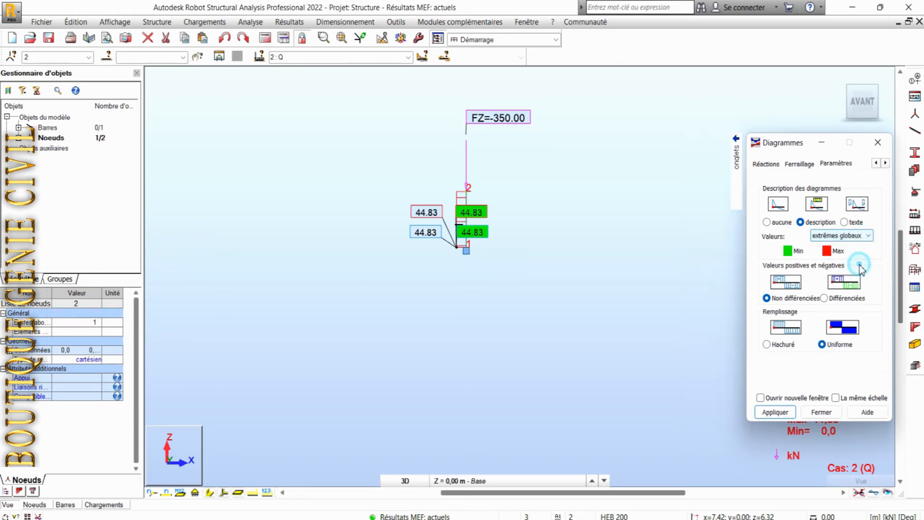
pyautogui.click(776, 413)
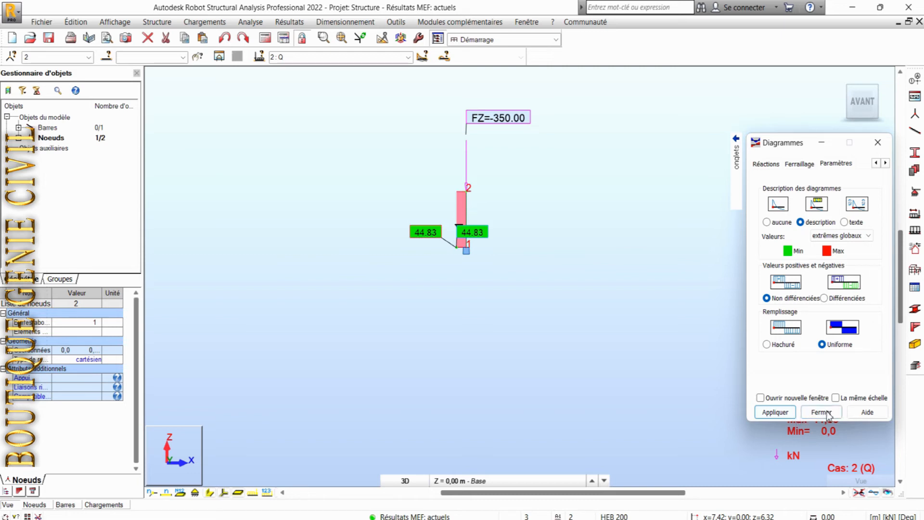
pyautogui.moveTo(854, 76)
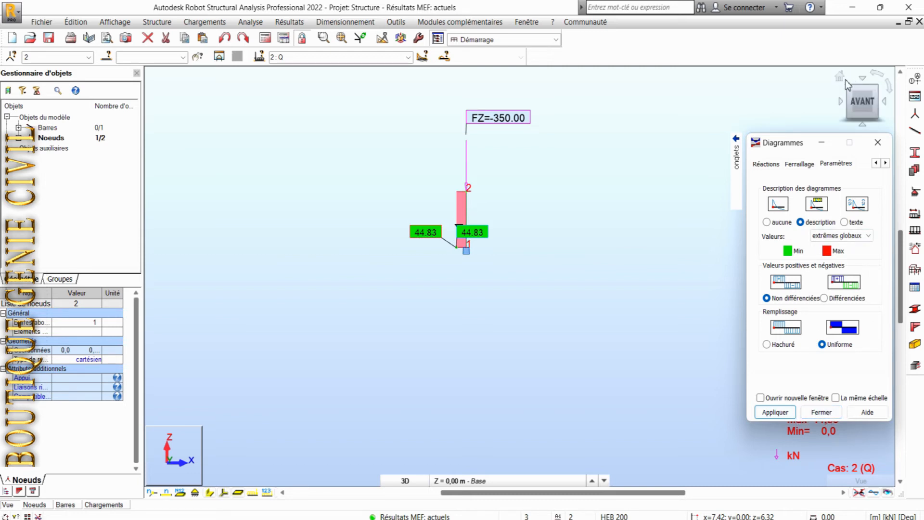
pyautogui.click(839, 77)
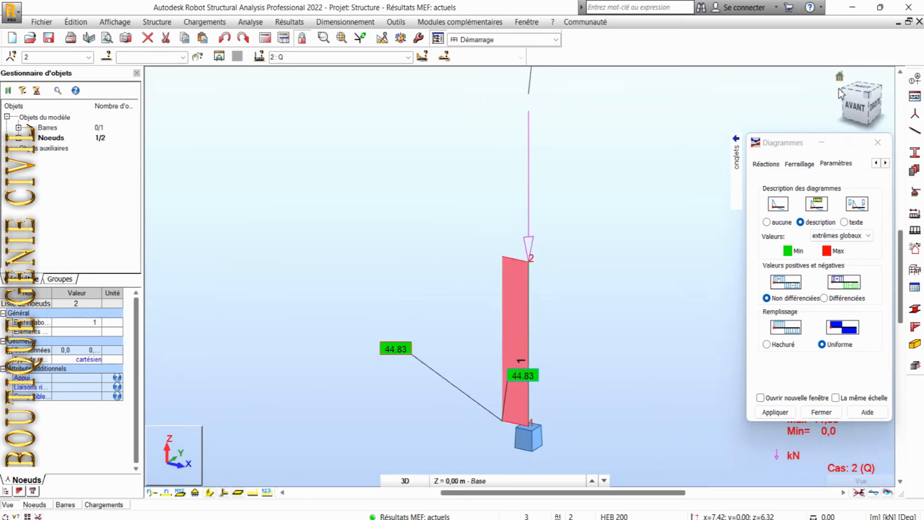
pyautogui.scroll(-3, 511, 324)
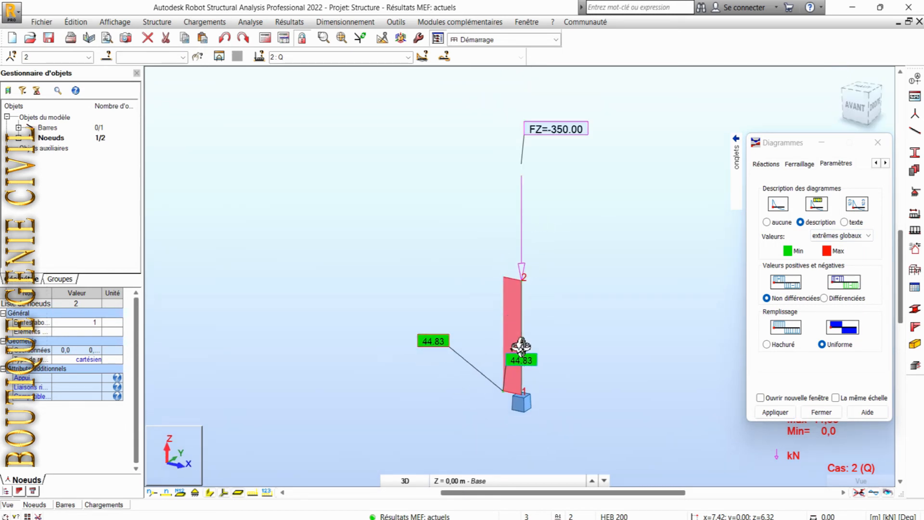
pyautogui.scroll(2, 521, 346)
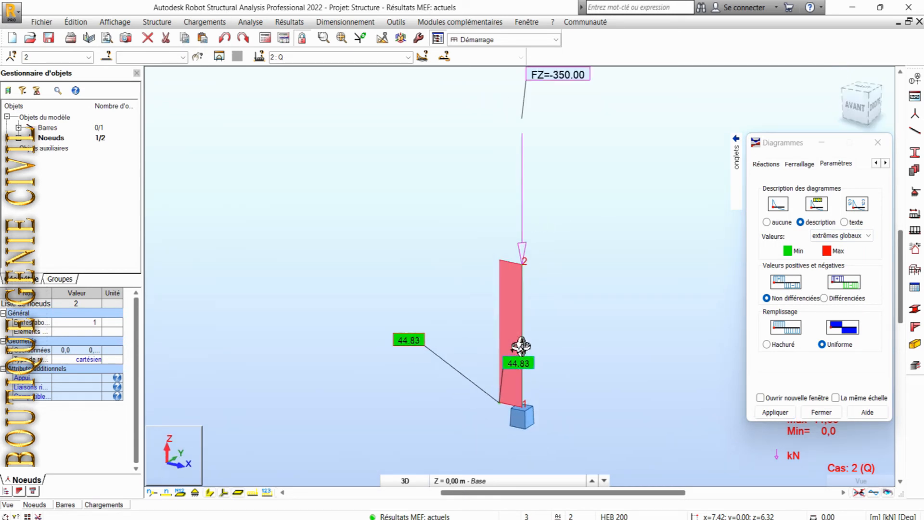
pyautogui.click(781, 412)
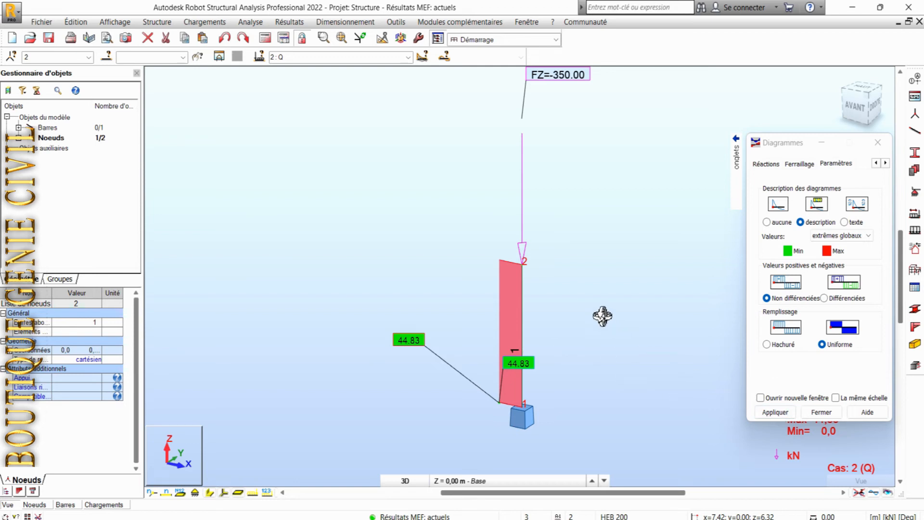
# Open steel member design for the column and keep the Dimensionnement acier/aluminium layout active
pyautogui.click(348, 24)
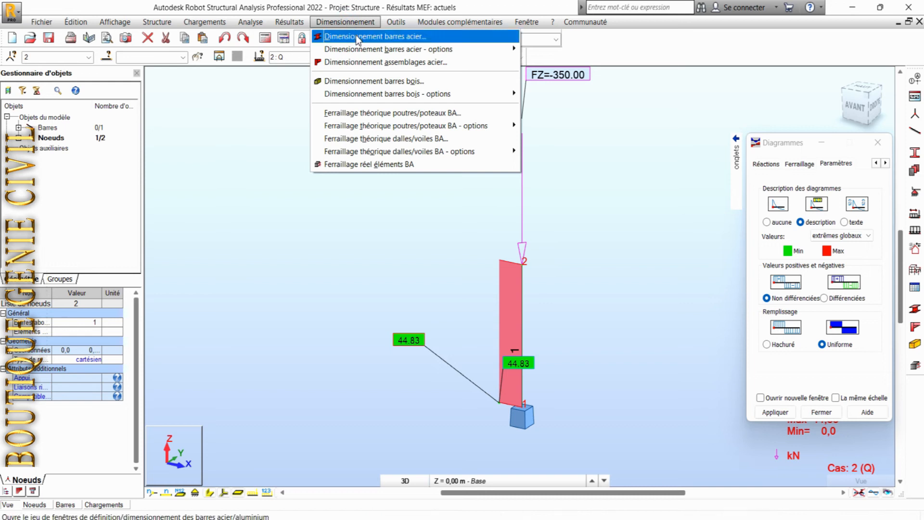
pyautogui.click(356, 37)
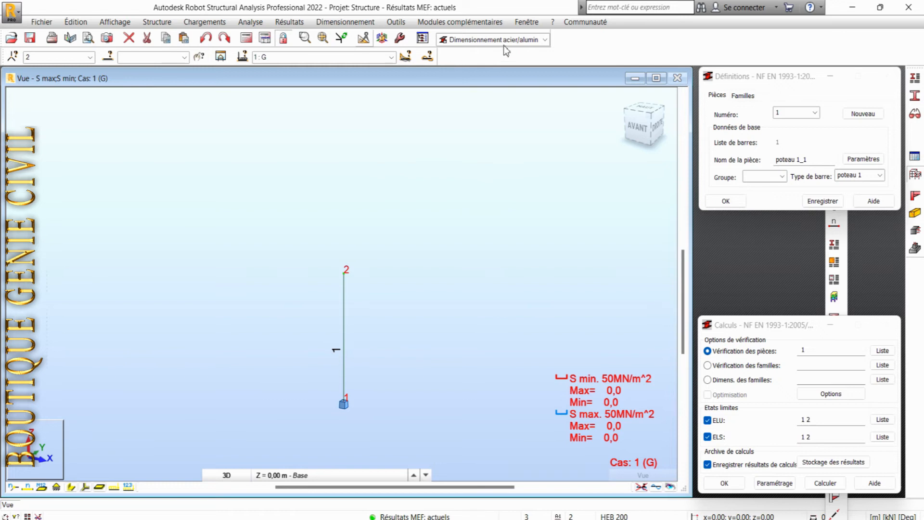
pyautogui.click(545, 40)
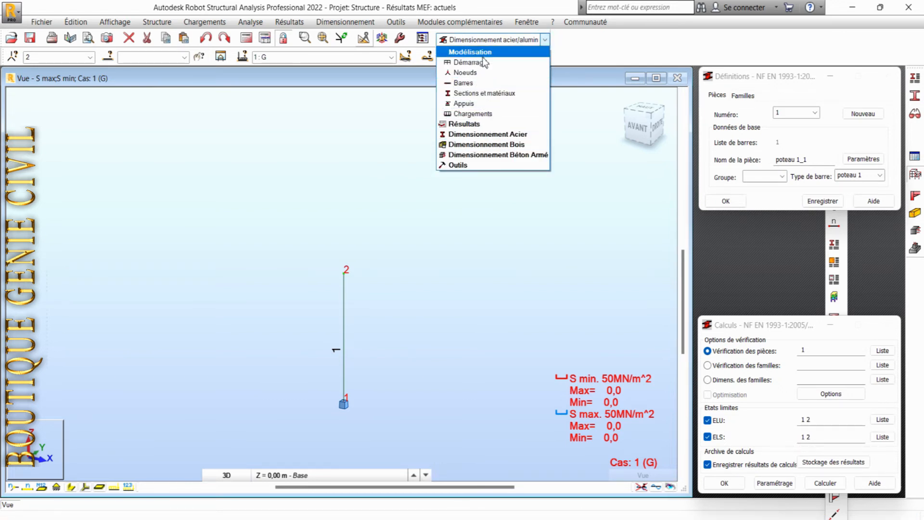
pyautogui.click(483, 135)
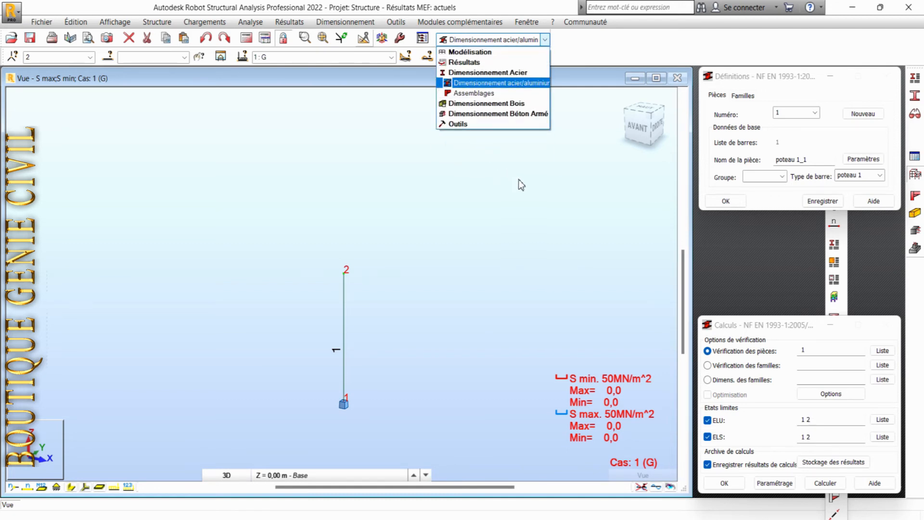
pyautogui.click(531, 185)
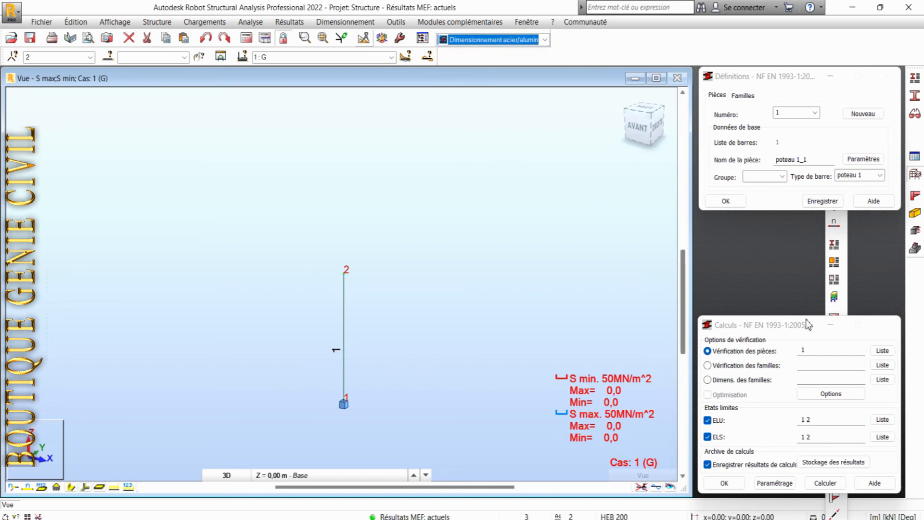
# Exclude the ELS limit state from the verification of member 1, keeping ELU
pyautogui.click(841, 351)
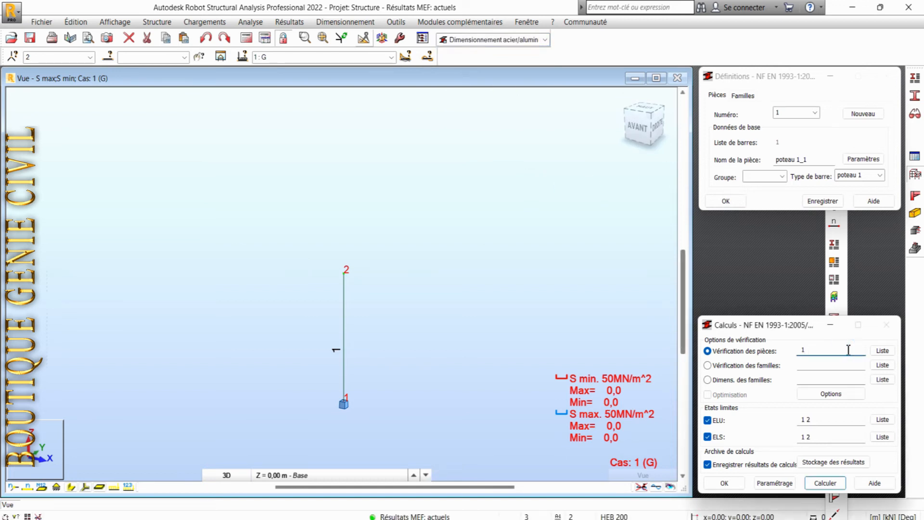
pyautogui.click(709, 438)
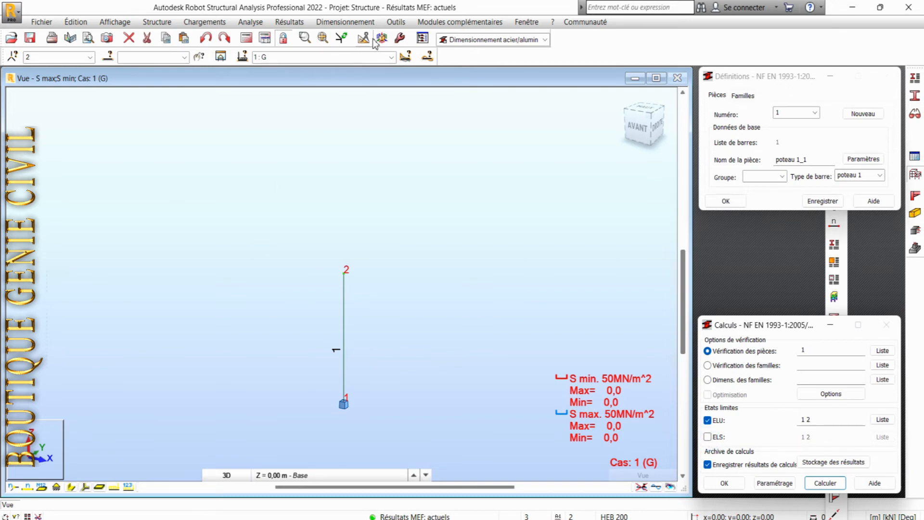
# Display load case 2 : Q on the column and review the member selection used for the verification
pyautogui.click(391, 58)
pyautogui.click(382, 77)
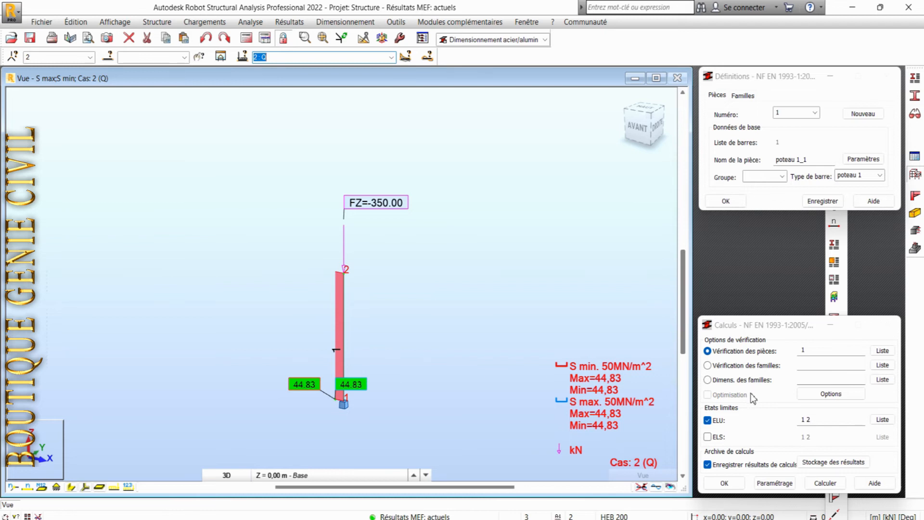
pyautogui.click(881, 351)
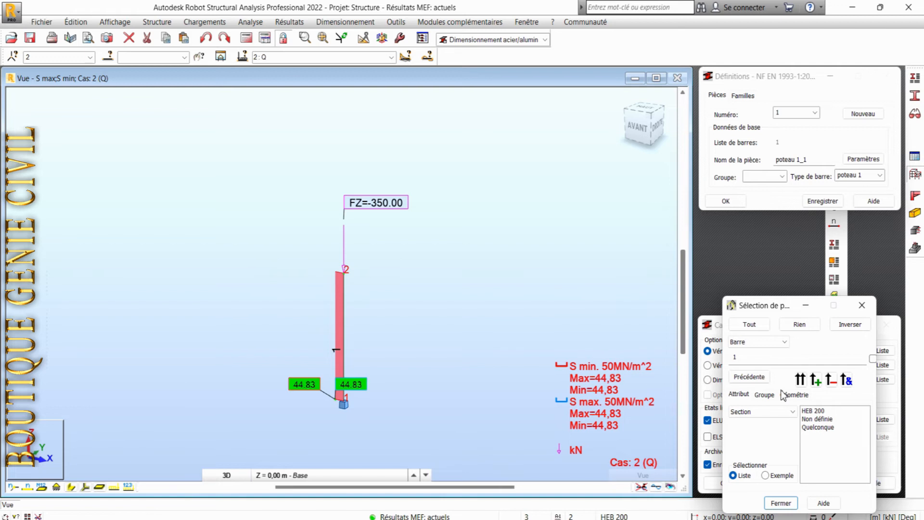
pyautogui.click(861, 305)
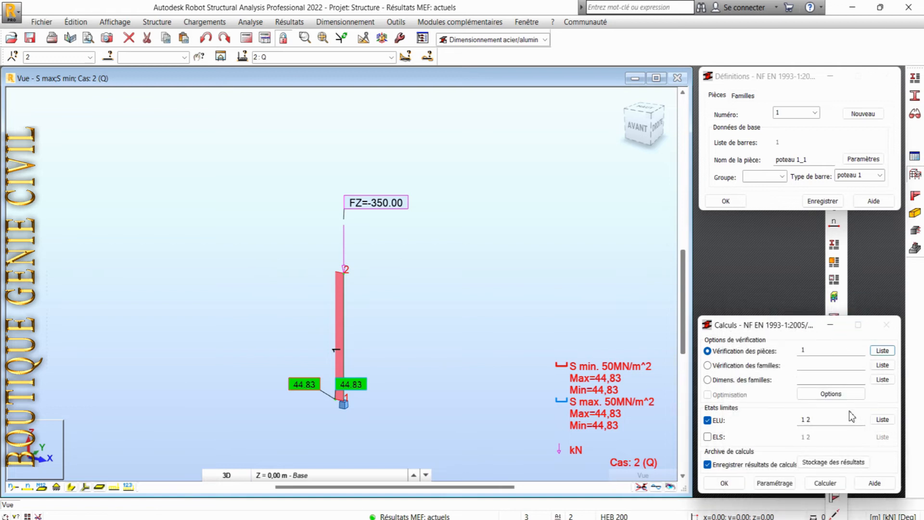
# Restrict the ELU verification of member 1 to load case 2 : Q
pyautogui.click(881, 420)
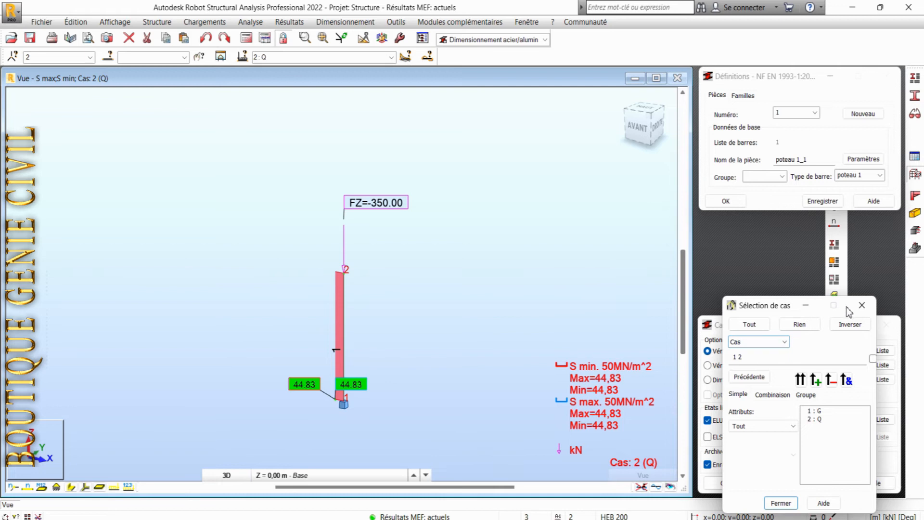
pyautogui.click(860, 306)
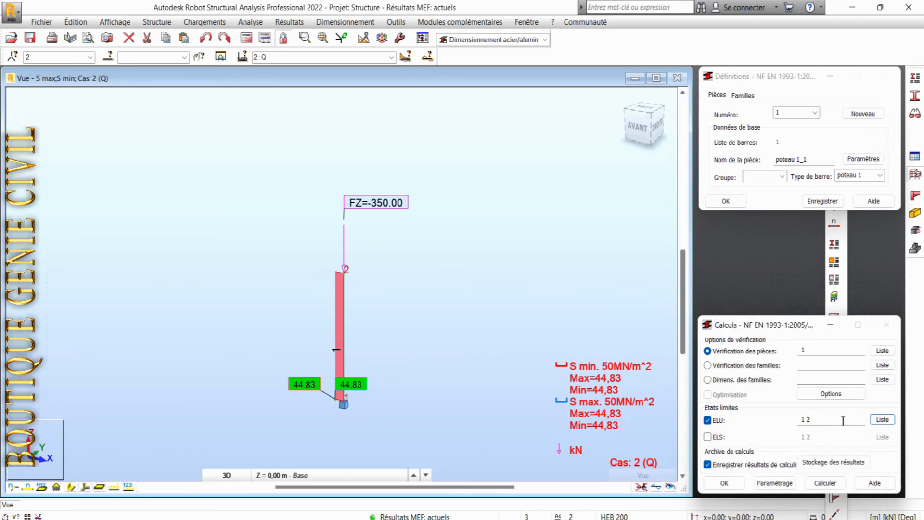
pyautogui.click(889, 422)
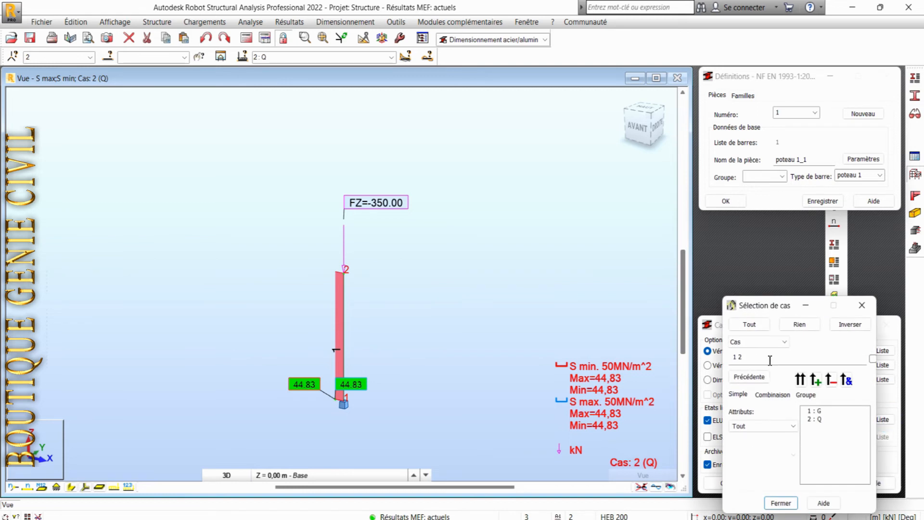
pyautogui.click(784, 344)
pyautogui.click(783, 342)
pyautogui.click(818, 420)
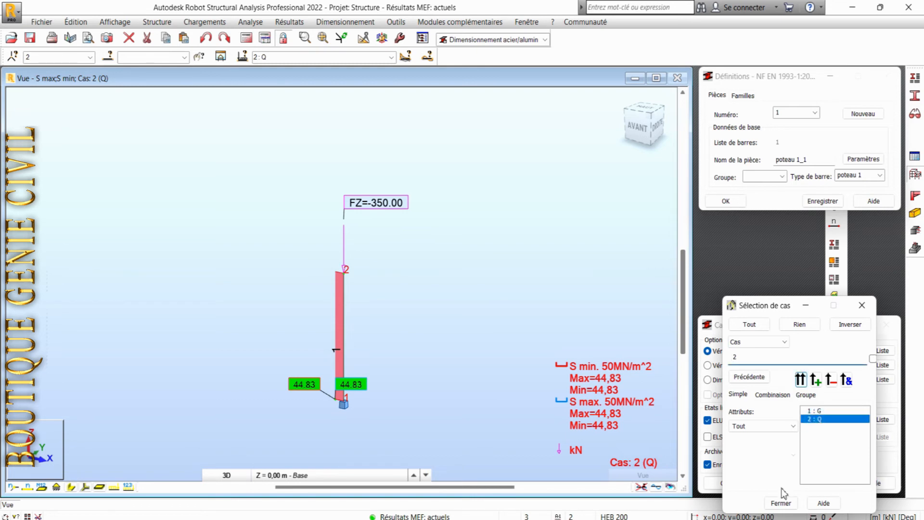
pyautogui.click(783, 503)
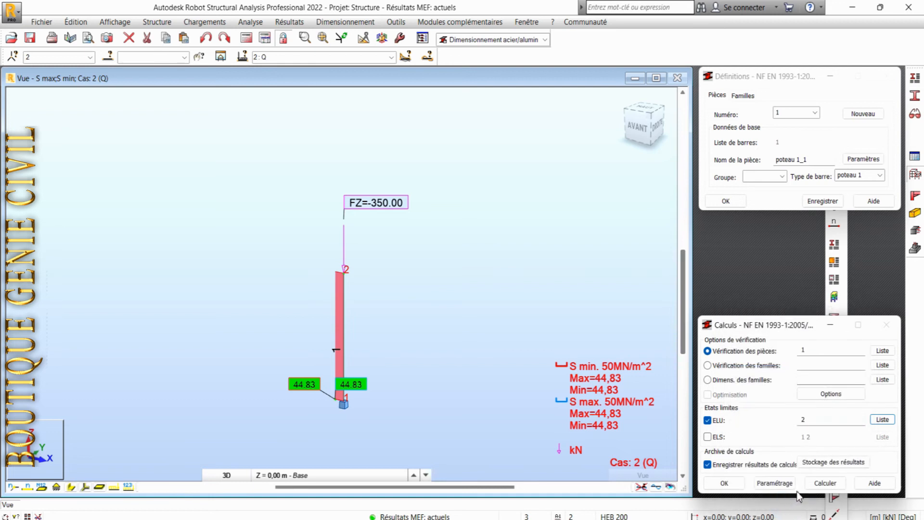
# Run the ELU verification of member 1 and display the utilisation ratio map (Taux de travail) for the column
pyautogui.click(825, 483)
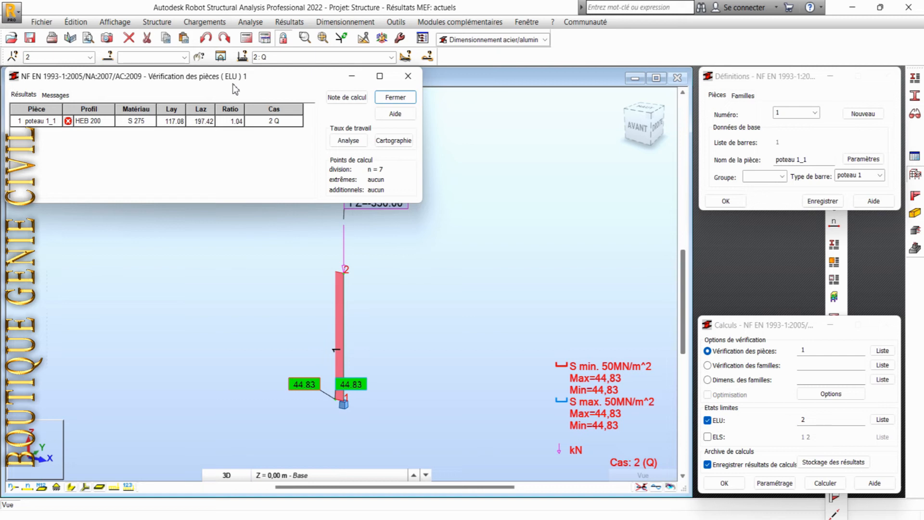
pyautogui.press('F10')
pyautogui.click(403, 141)
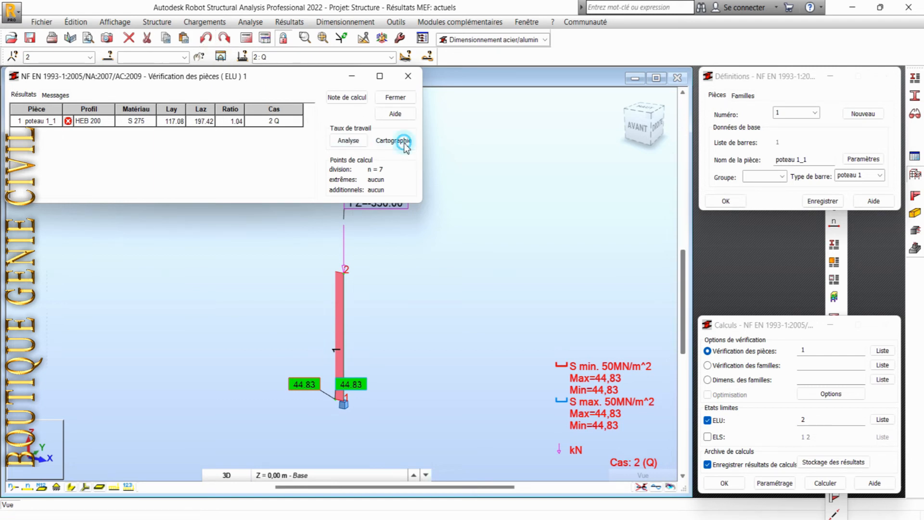
# Review the calculation note options and the detailed code results for poteau 1_1, closing them and the utilisation ratio map
pyautogui.click(346, 98)
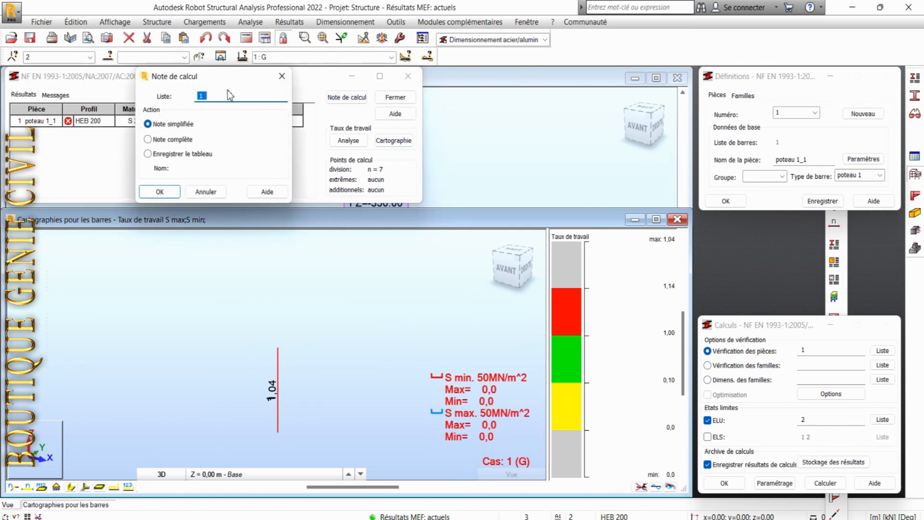
pyautogui.click(281, 76)
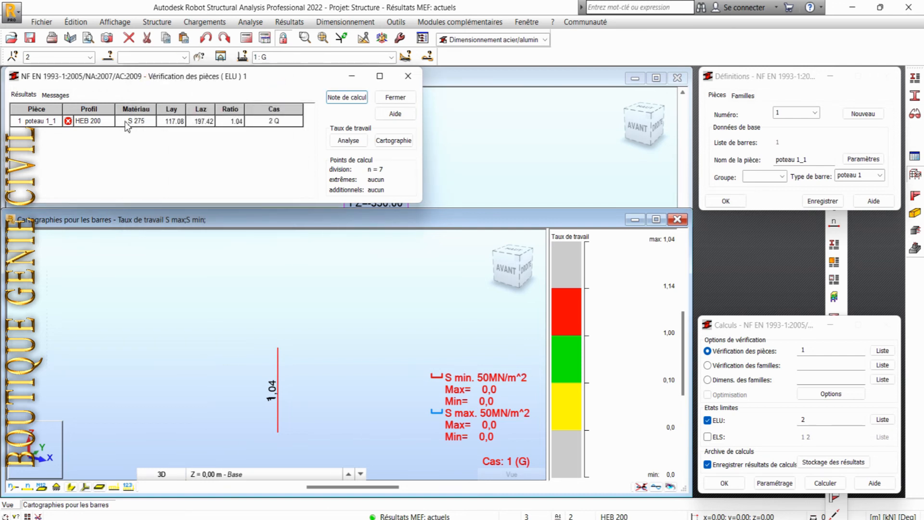
pyautogui.doubleClick(94, 121)
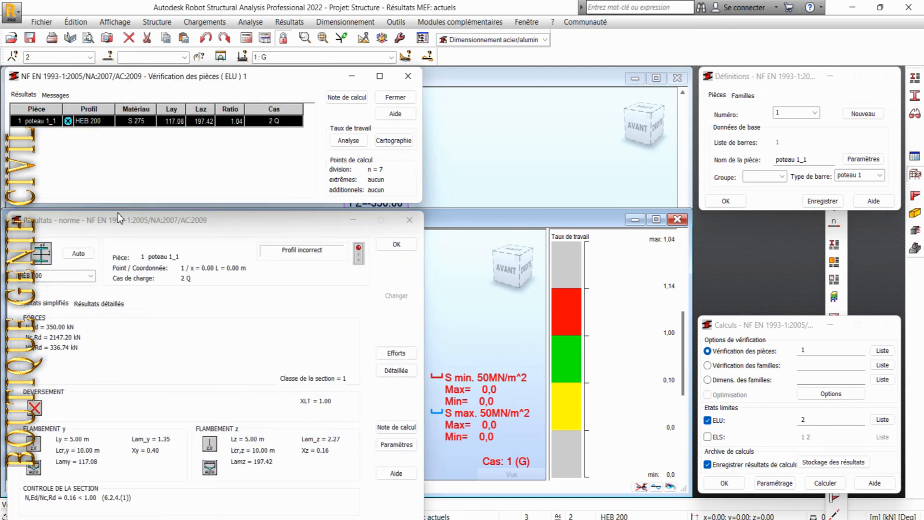
pyautogui.moveTo(138, 218); pyautogui.dragTo(289, 212)
pyautogui.click(409, 220)
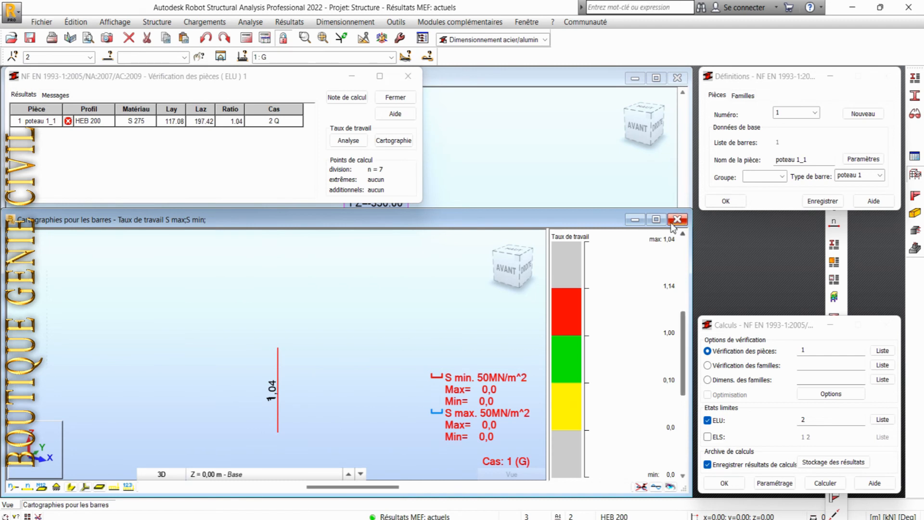
pyautogui.click(676, 220)
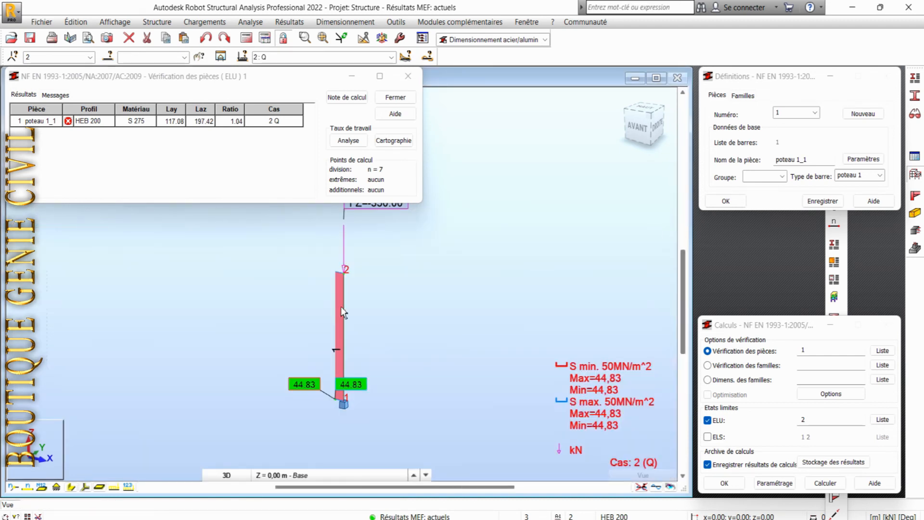
# Set the material of bar 1 to S 355 in the Barres data table and accept the change to the structure
pyautogui.rightClick(414, 285)
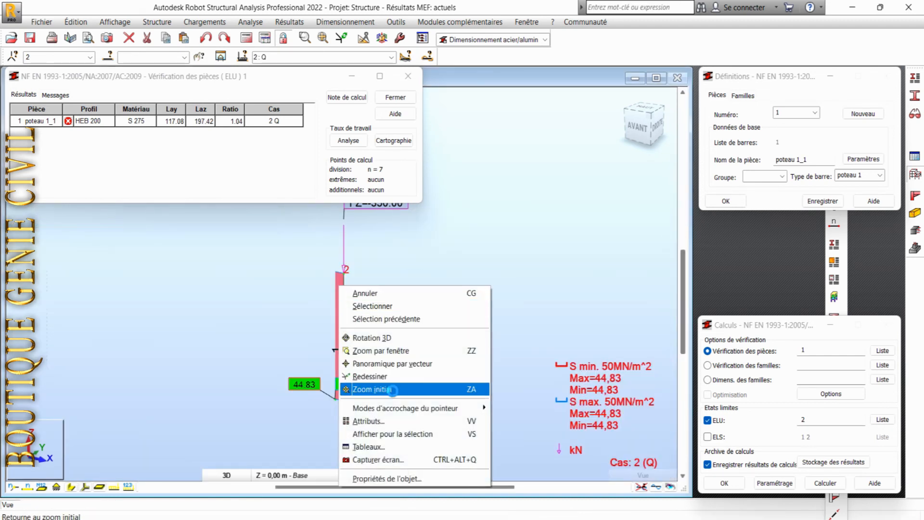
pyautogui.click(378, 447)
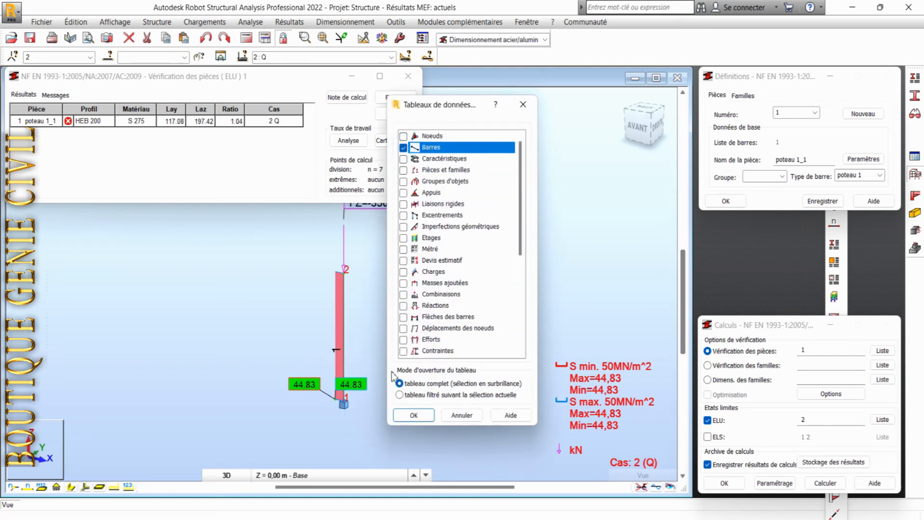
pyautogui.click(412, 416)
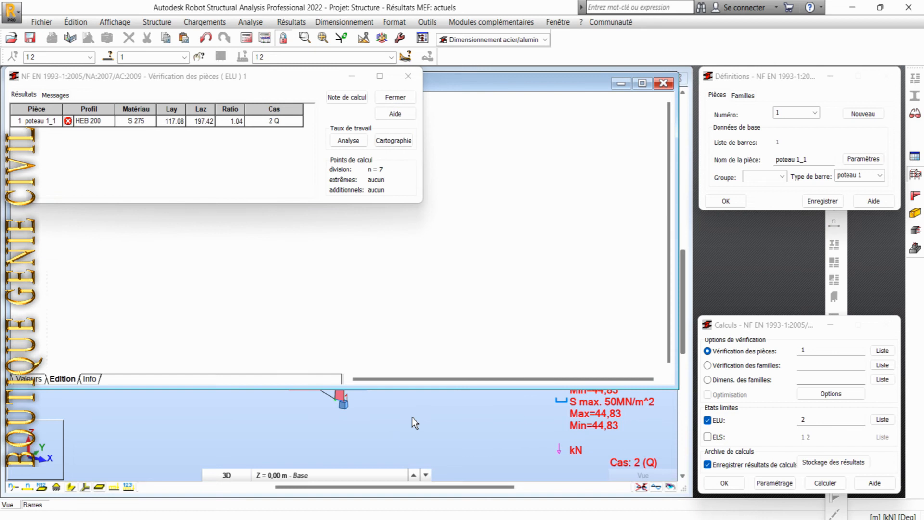
pyautogui.click(351, 76)
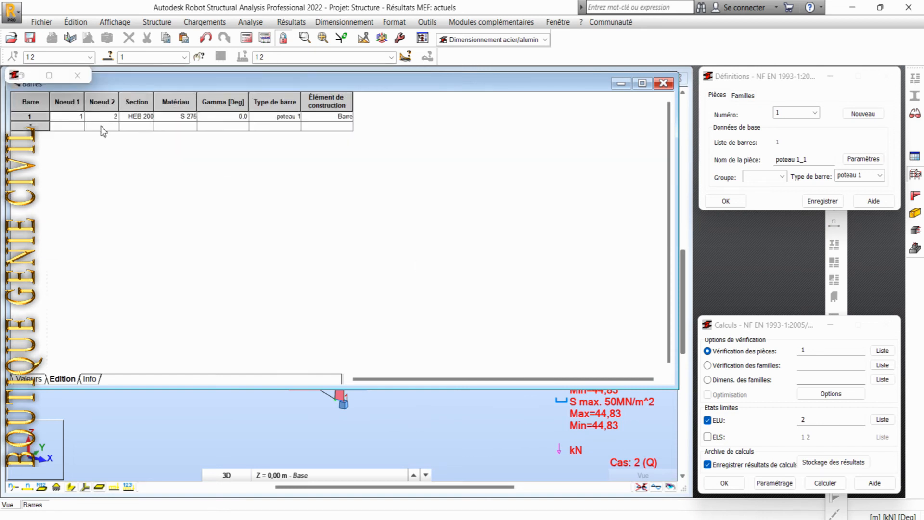
pyautogui.click(144, 116)
pyautogui.click(191, 117)
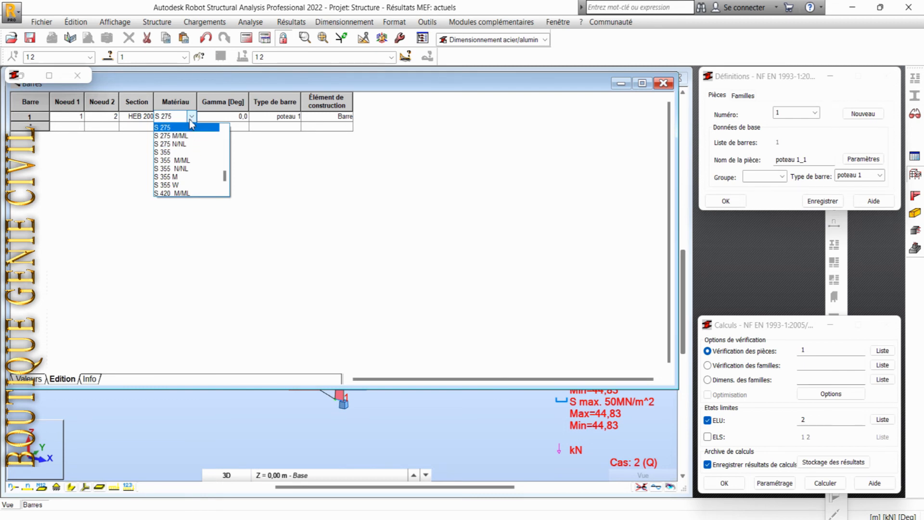
pyautogui.click(183, 152)
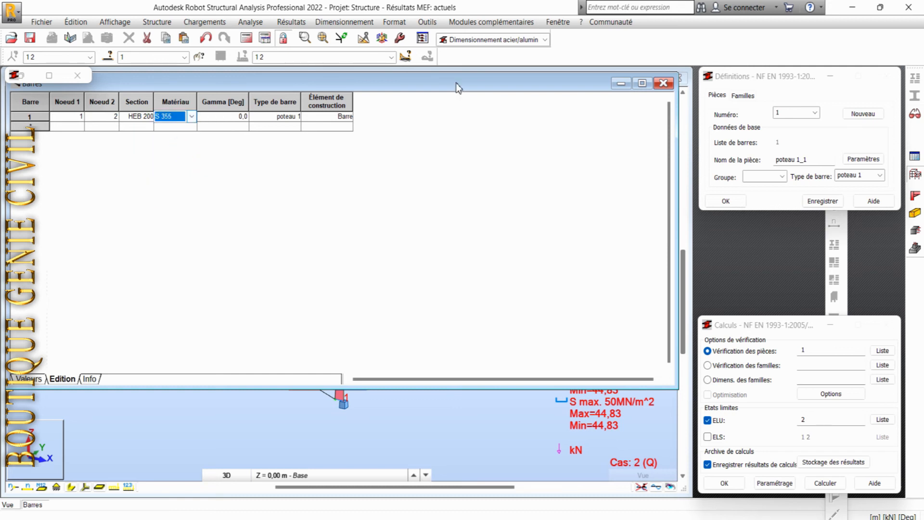
pyautogui.click(663, 83)
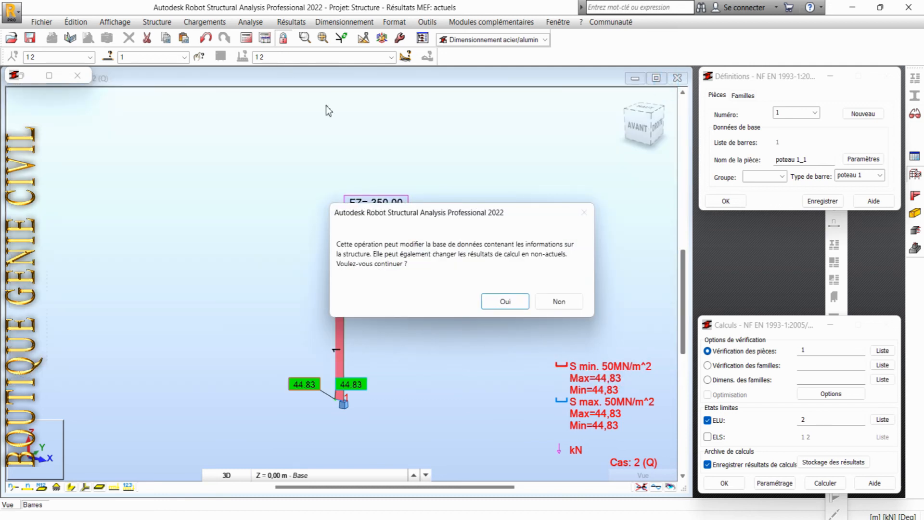
pyautogui.click(500, 301)
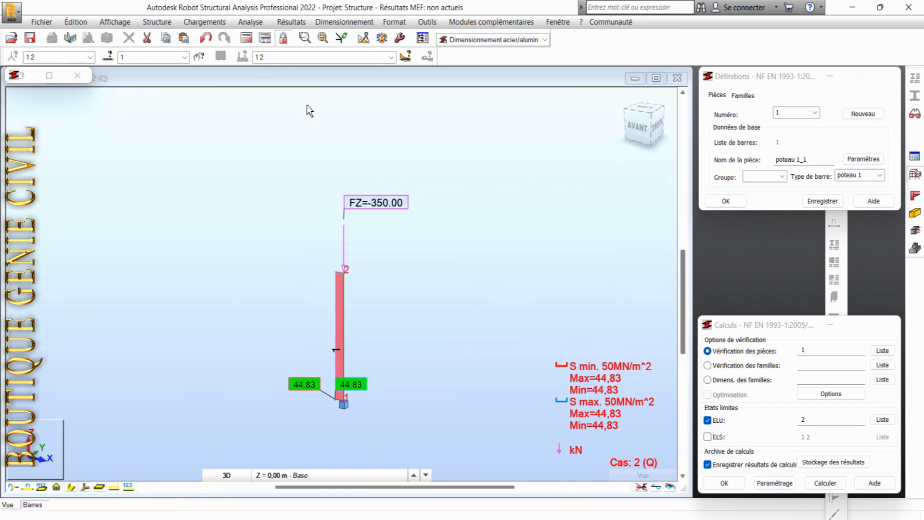
# Recalculate the structure and rerun the ELU verification of member 1 with the S 355 material
pyautogui.click(245, 39)
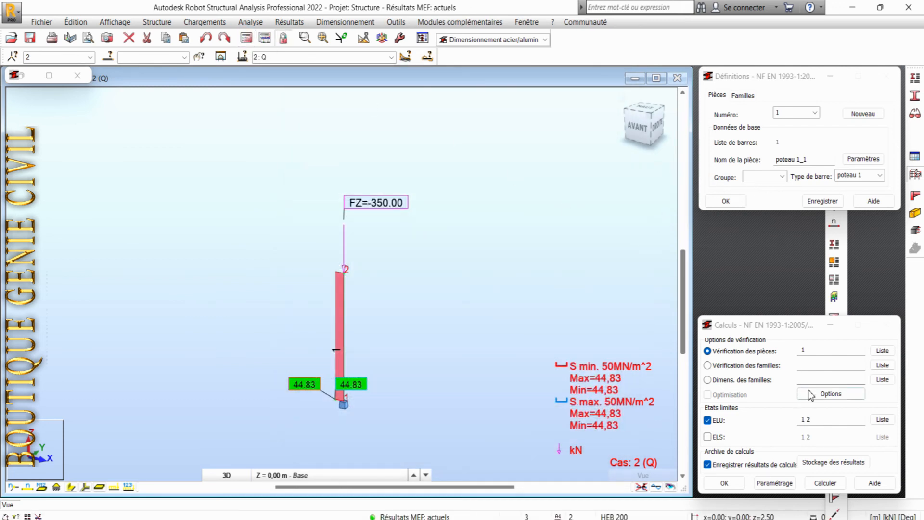
pyautogui.click(821, 483)
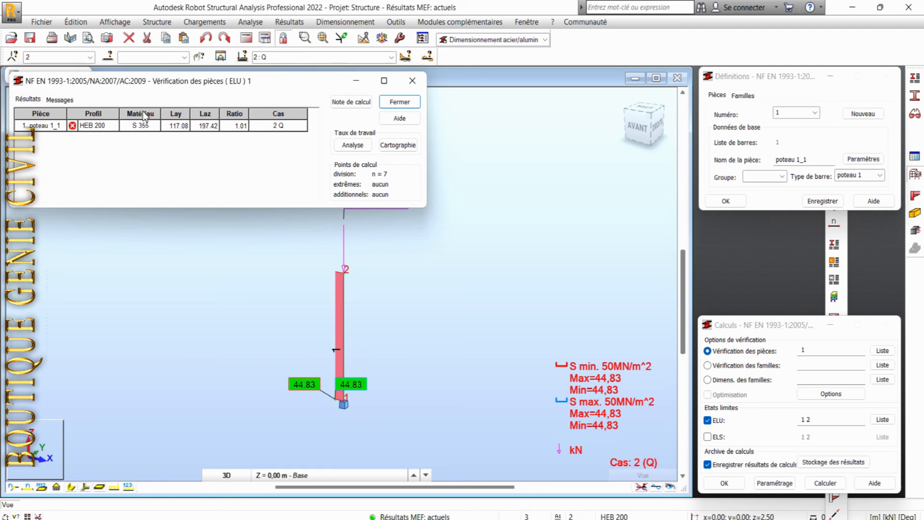
pyautogui.press('F10')
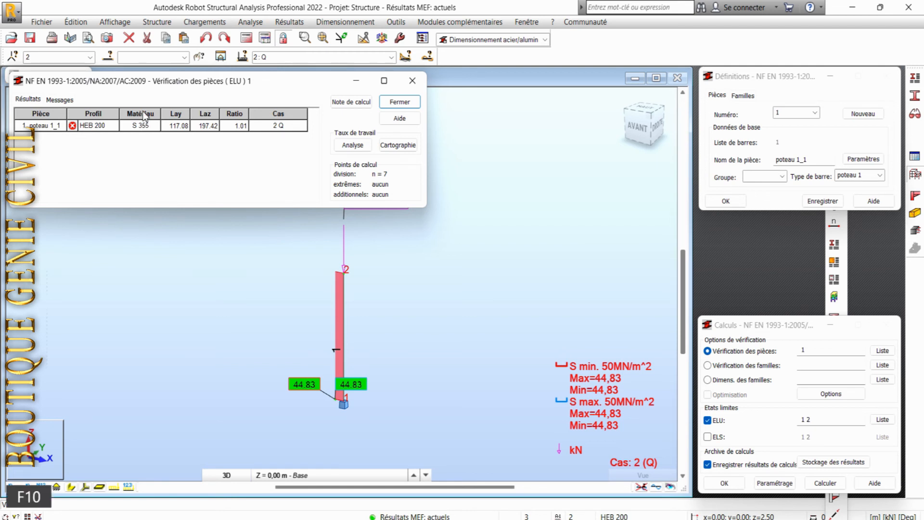
pyautogui.click(289, 23)
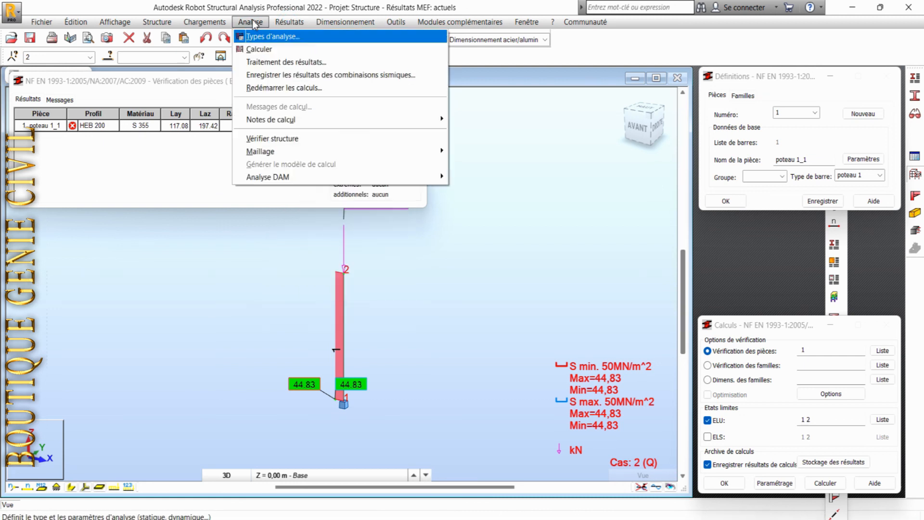
pyautogui.moveTo(216, 24)
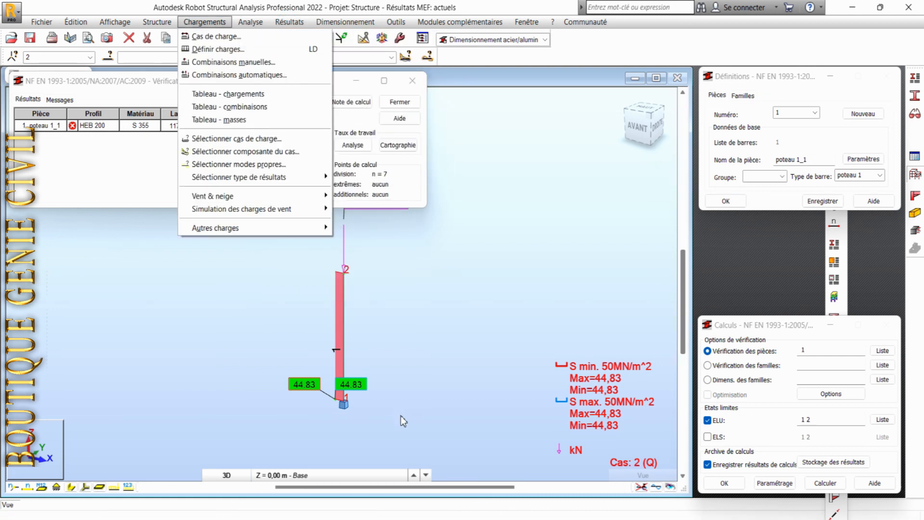
pyautogui.click(400, 334)
# Open the complete Barres data table and minimise the S 355 verification results covering it
pyautogui.rightClick(397, 331)
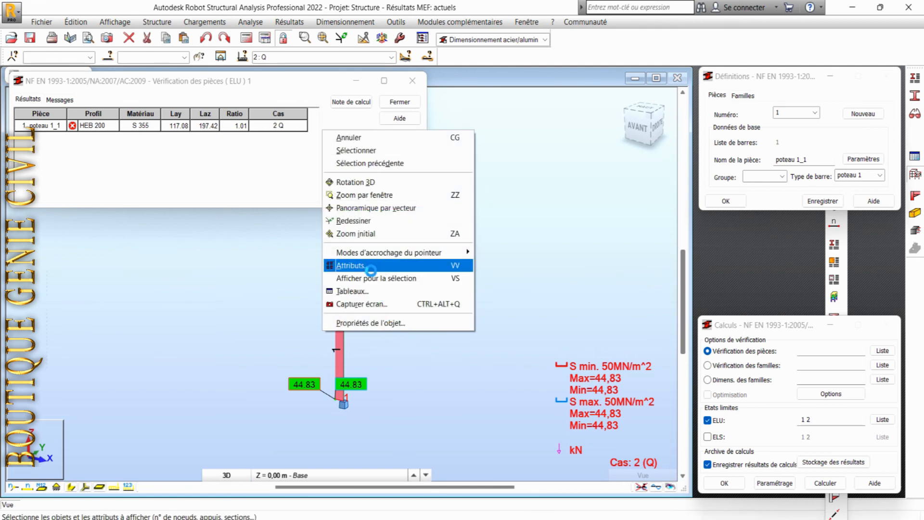
pyautogui.click(363, 291)
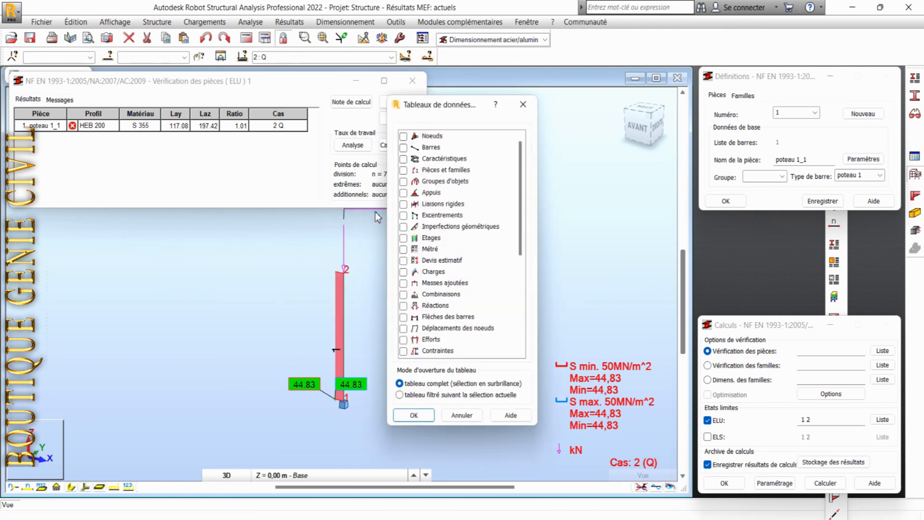
pyautogui.click(403, 148)
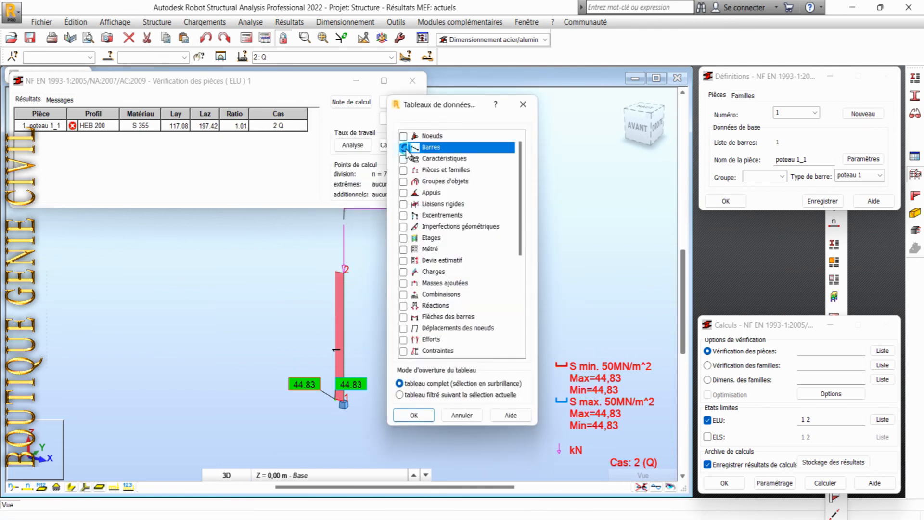
pyautogui.click(414, 415)
pyautogui.click(356, 80)
# Set bar 1's material to S 275, accept the change to the structure, and review the ELU verification results
pyautogui.click(174, 116)
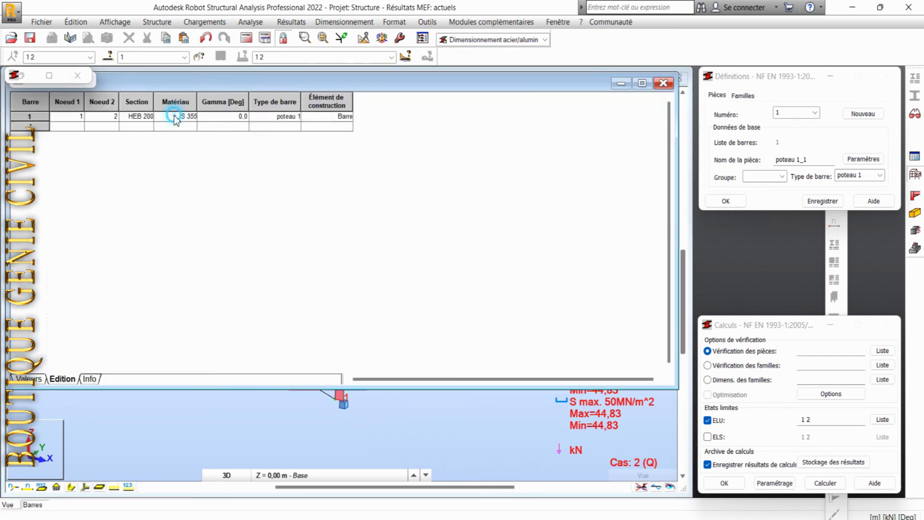
pyautogui.click(191, 116)
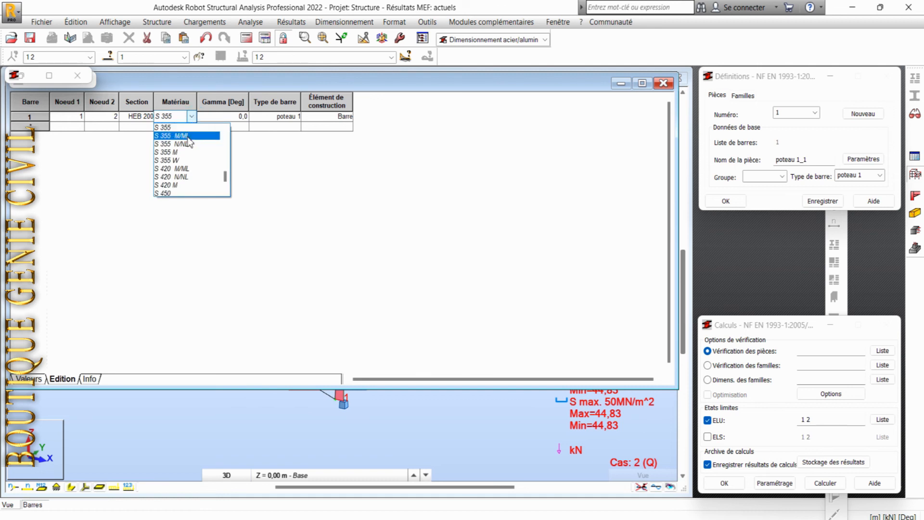
pyautogui.scroll(2, 188, 140)
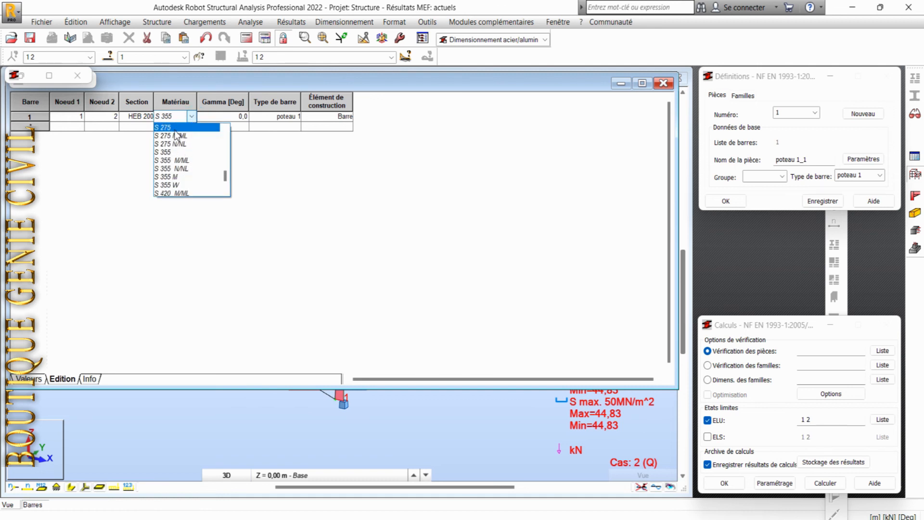
pyautogui.click(174, 127)
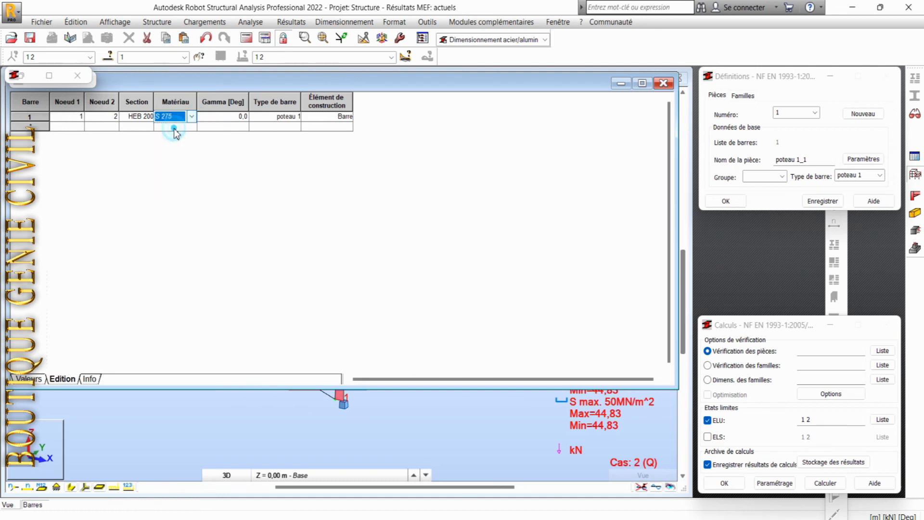
pyautogui.click(663, 84)
pyautogui.click(508, 302)
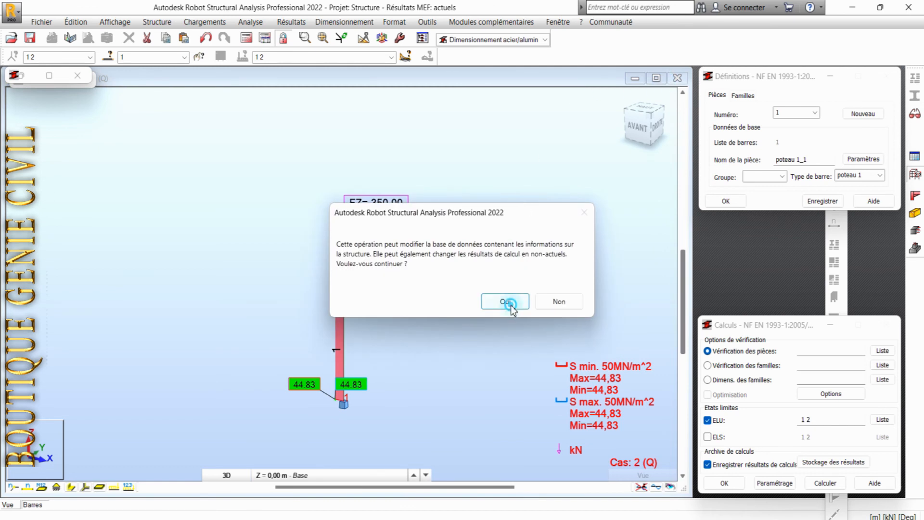
pyautogui.click(49, 76)
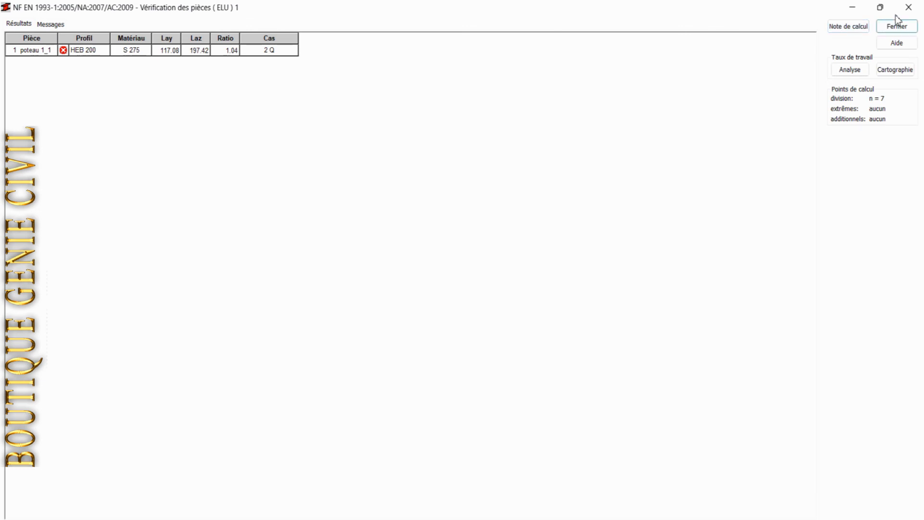
pyautogui.click(880, 7)
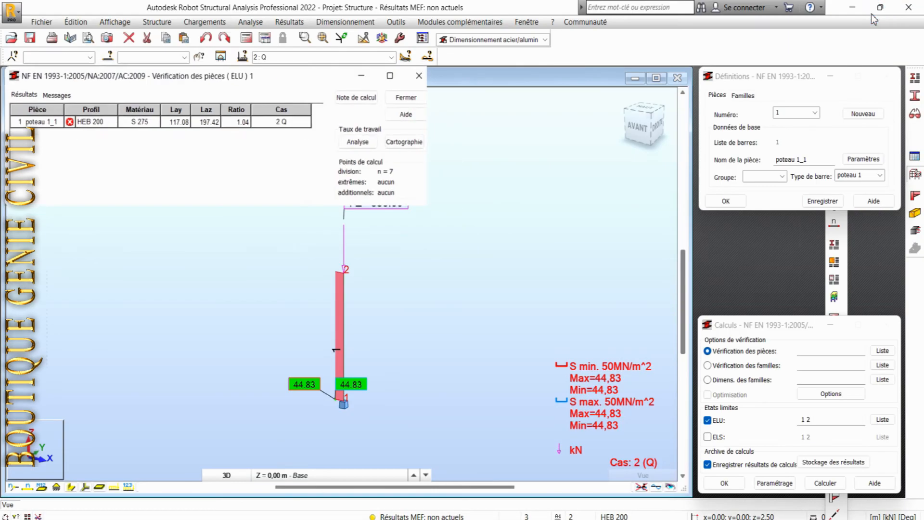
# Select column bar 1 and add a new HEB 220 section in S 275 steel from the OTUA database to the profile list
pyautogui.click(533, 83)
pyautogui.click(339, 329)
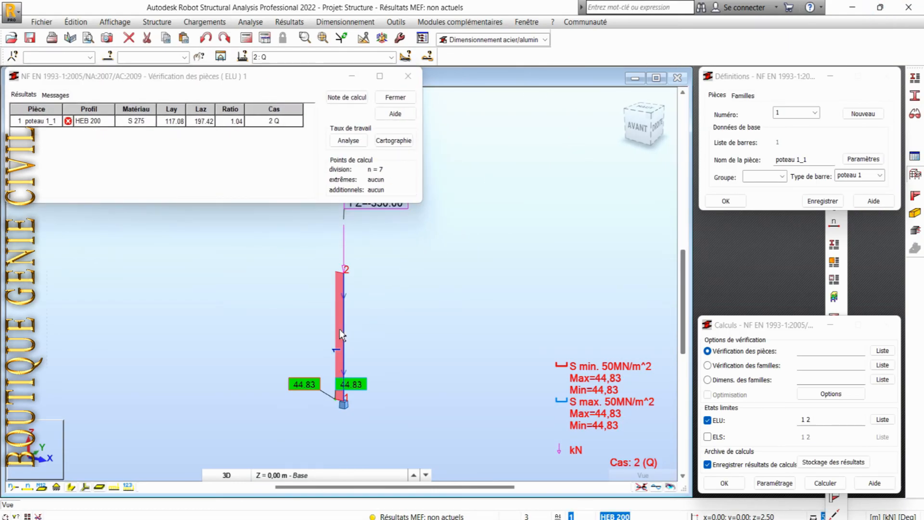
pyautogui.scroll(3, 339, 328)
pyautogui.click(355, 322)
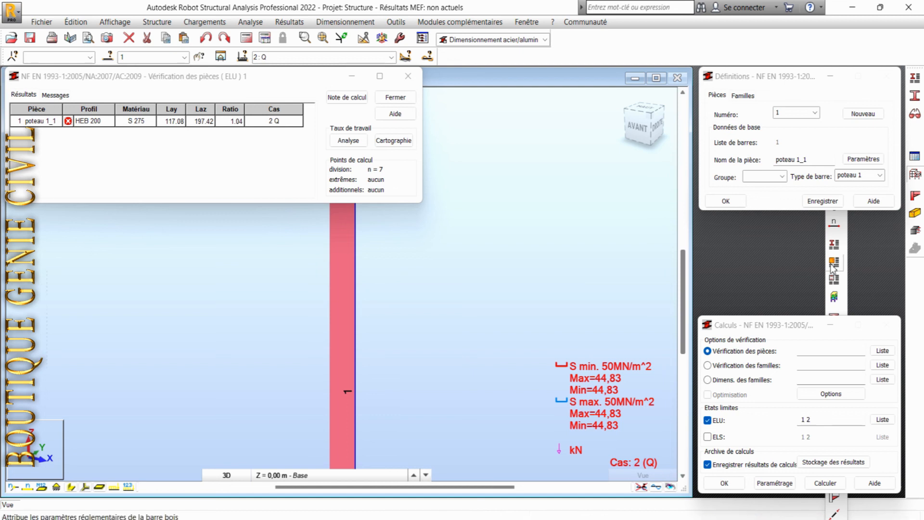
pyautogui.click(916, 97)
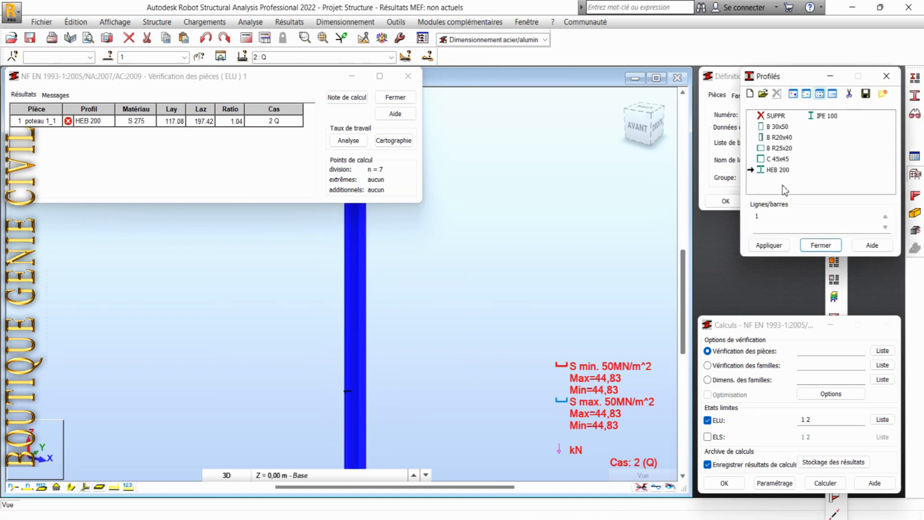
pyautogui.click(750, 94)
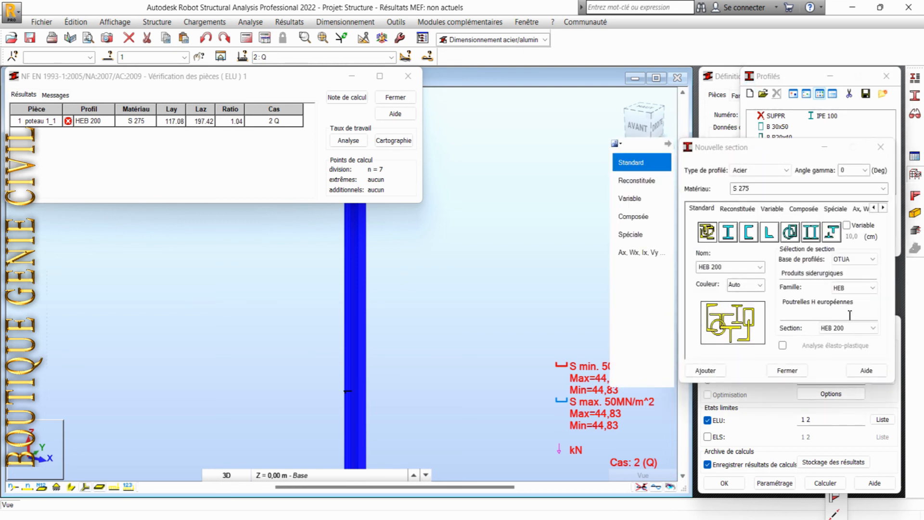
pyautogui.click(872, 328)
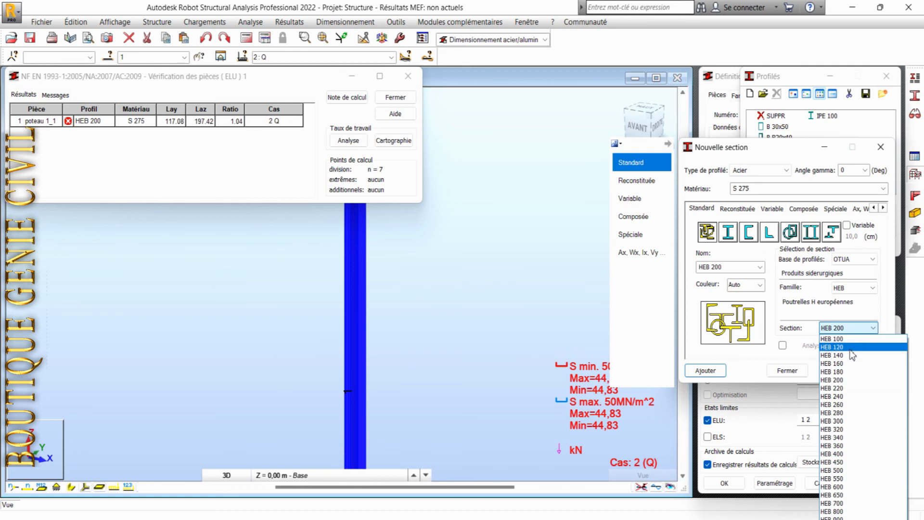
pyautogui.click(844, 388)
pyautogui.click(710, 371)
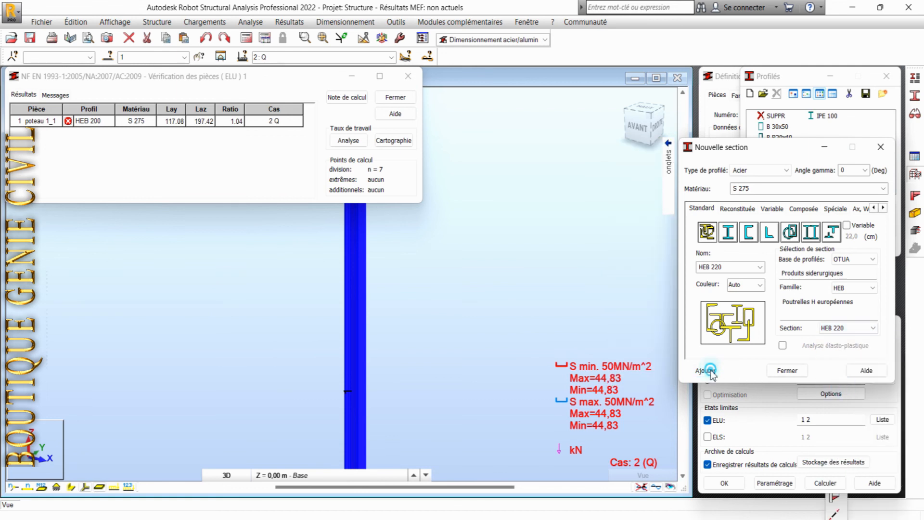
pyautogui.click(785, 371)
# Apply the HEB 220 profile to bar 1 and close the S 275 verification results without saving them
pyautogui.click(772, 249)
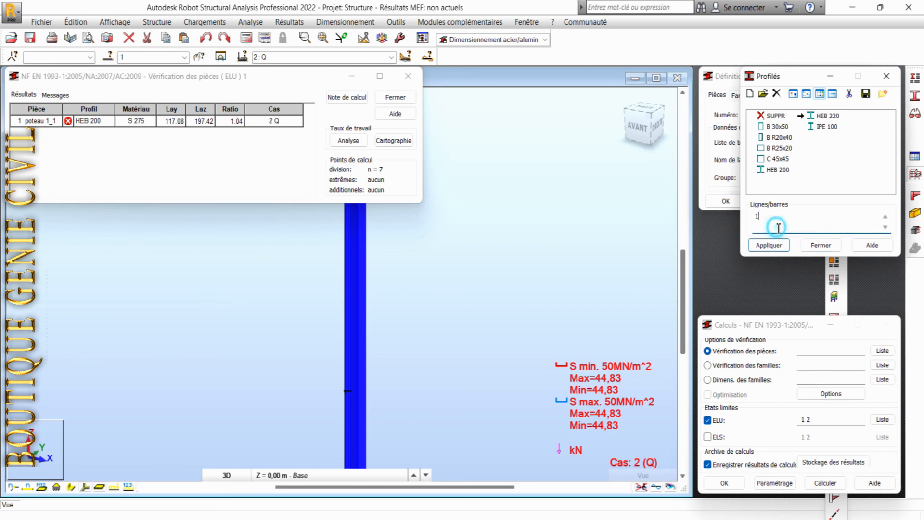
pyautogui.click(763, 248)
pyautogui.click(818, 218)
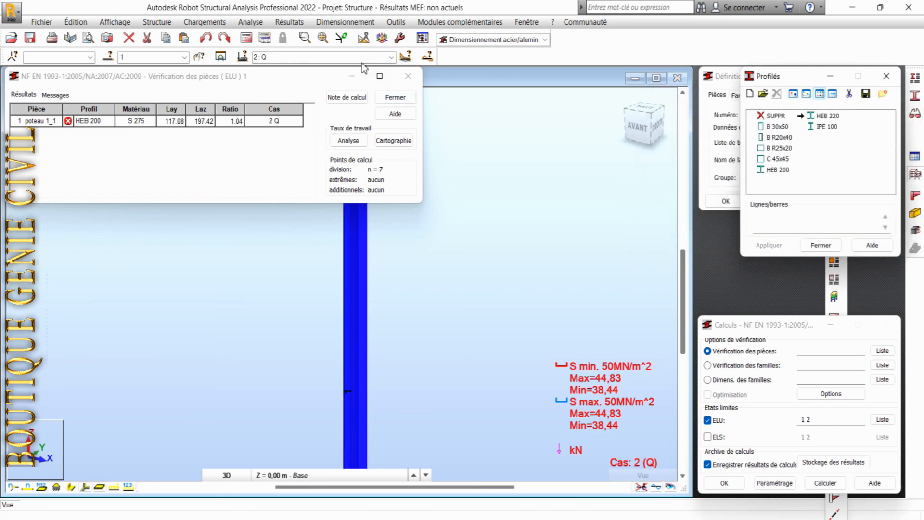
pyautogui.click(408, 76)
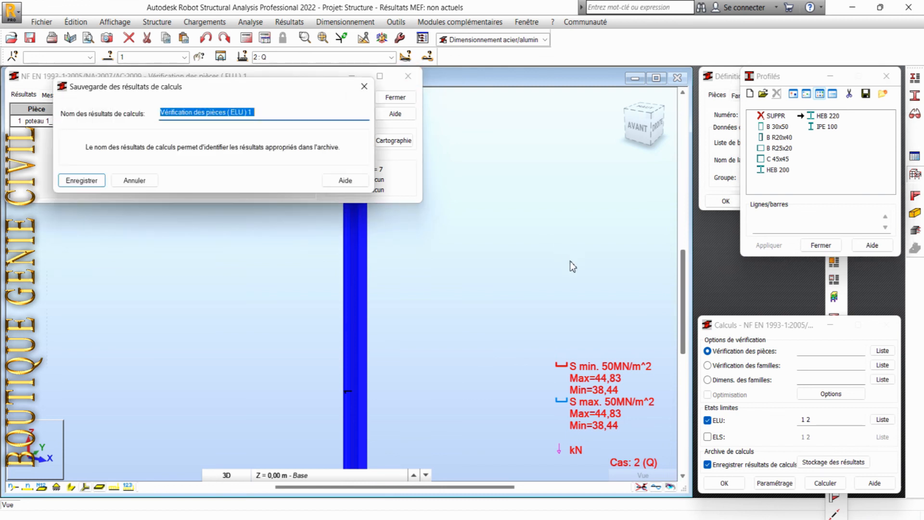
pyautogui.click(134, 181)
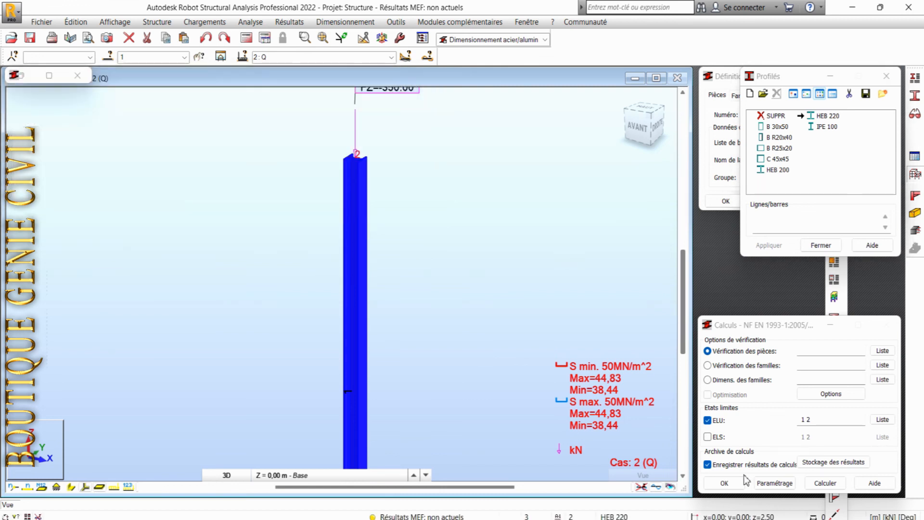
# Try to run the ELU member verification with an empty member list
pyautogui.click(819, 483)
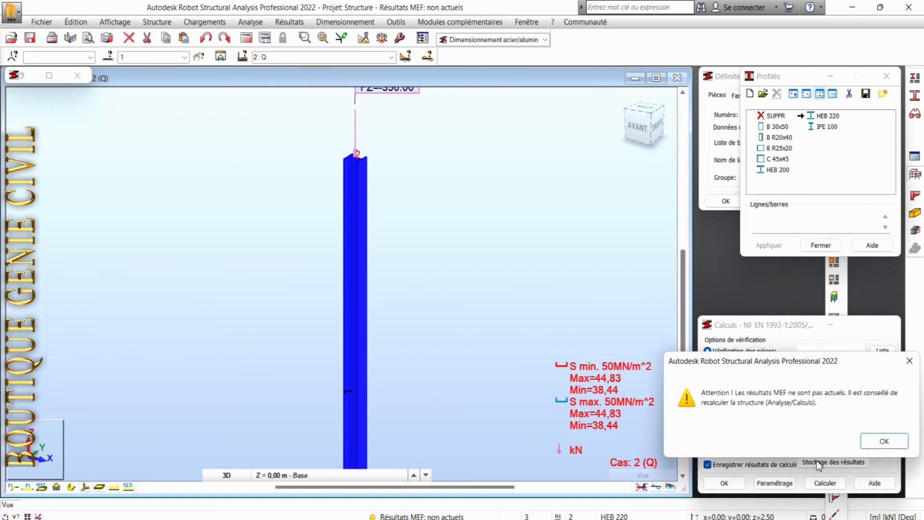
pyautogui.click(884, 440)
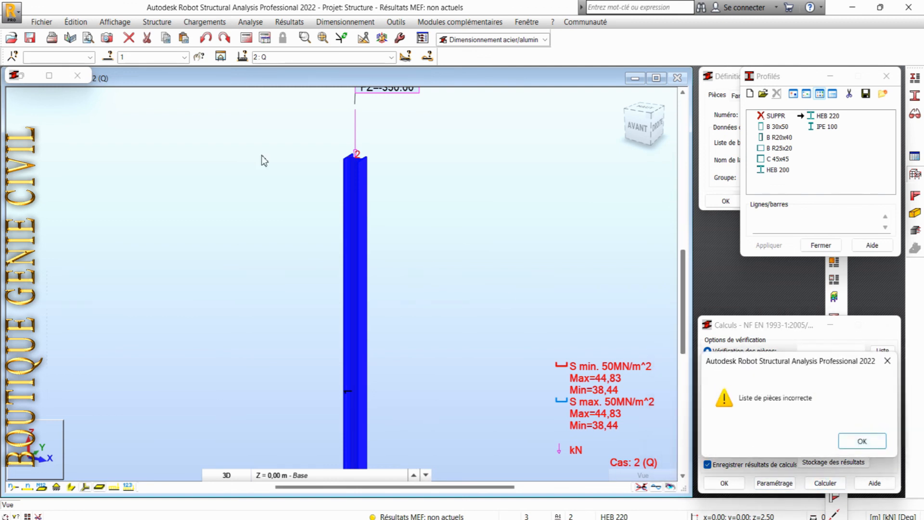
pyautogui.click(851, 440)
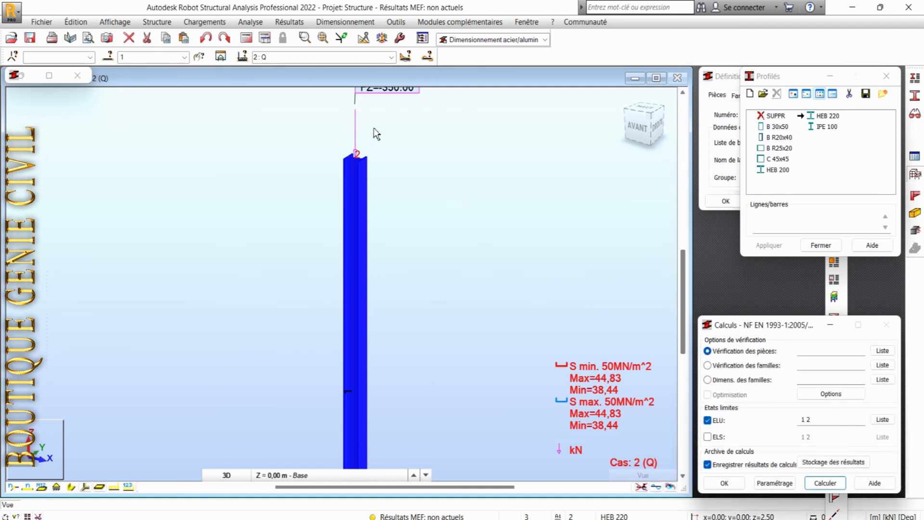
# Recalculate the structure and rerun the ELU verification of member 1 with HEB 220, discarding the old S 355 results
pyautogui.click(247, 39)
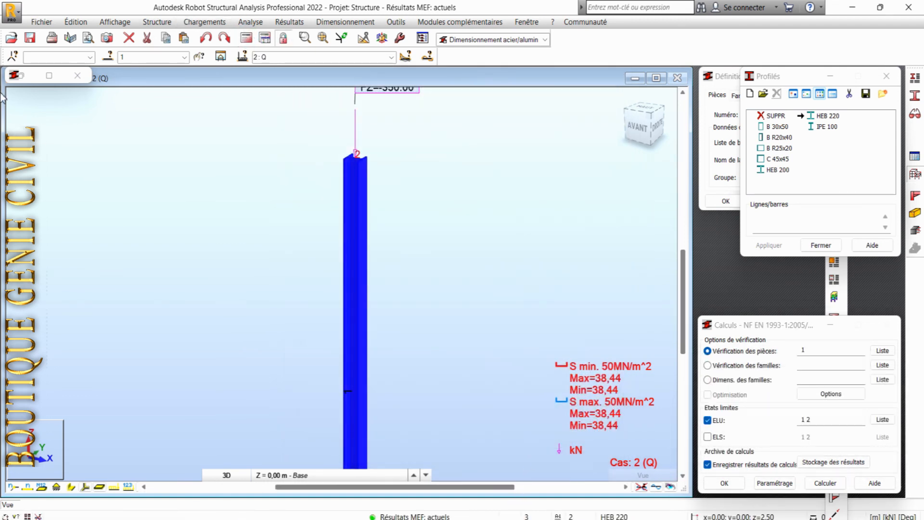
pyautogui.click(49, 76)
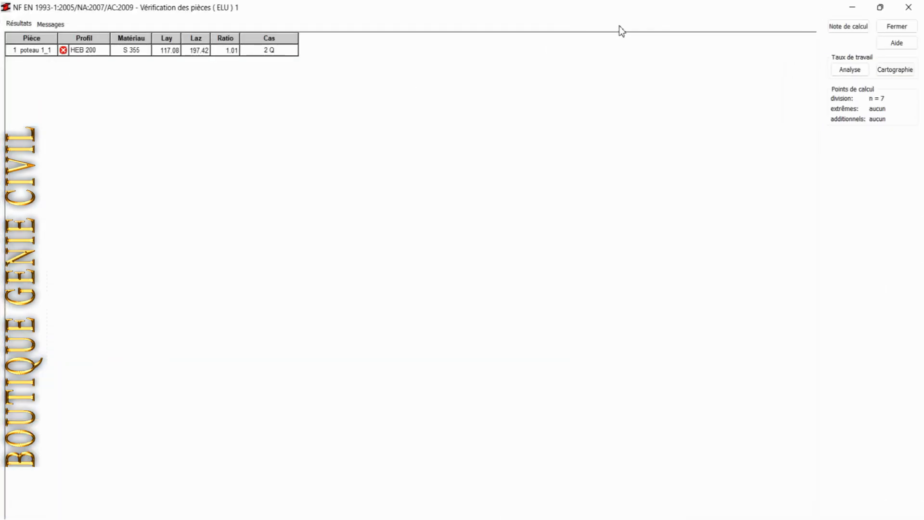
pyautogui.click(909, 7)
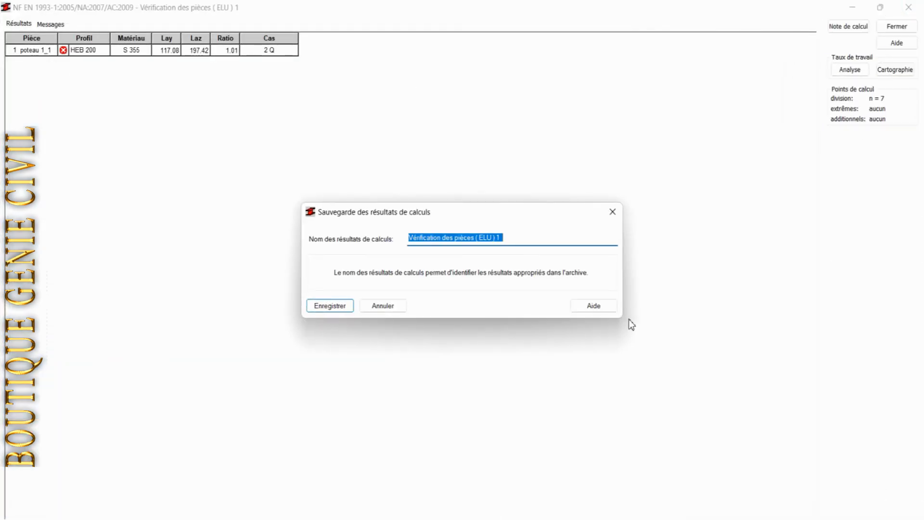
pyautogui.click(391, 304)
pyautogui.click(821, 484)
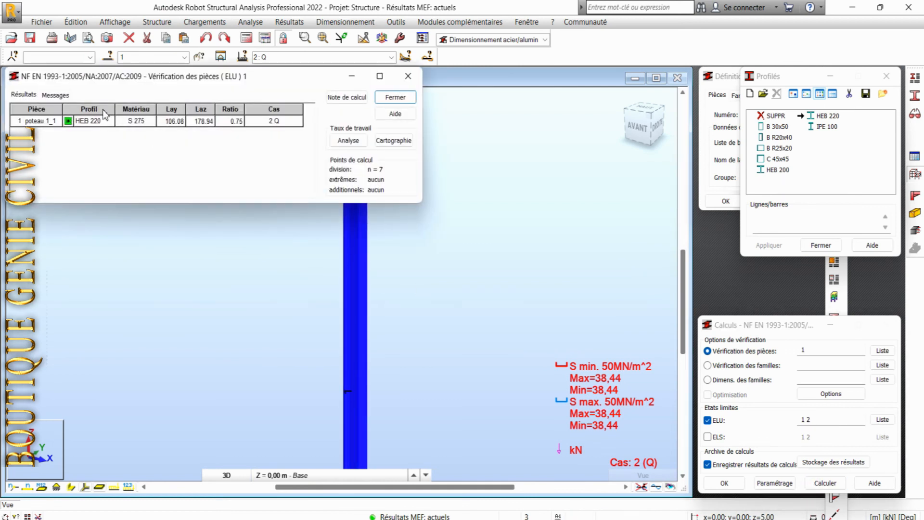